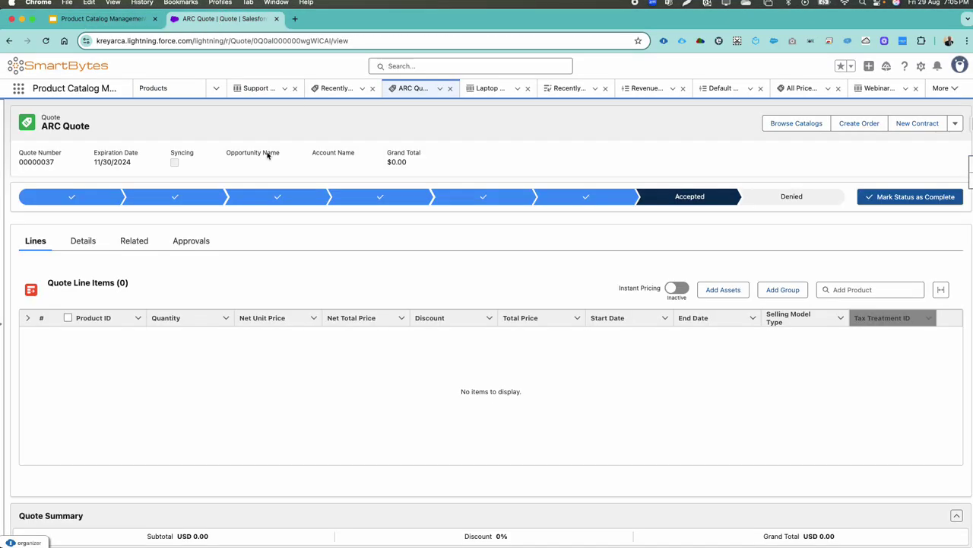
Start a new Commercial product and name it "Demo Derived Price"
left_click(172, 89)
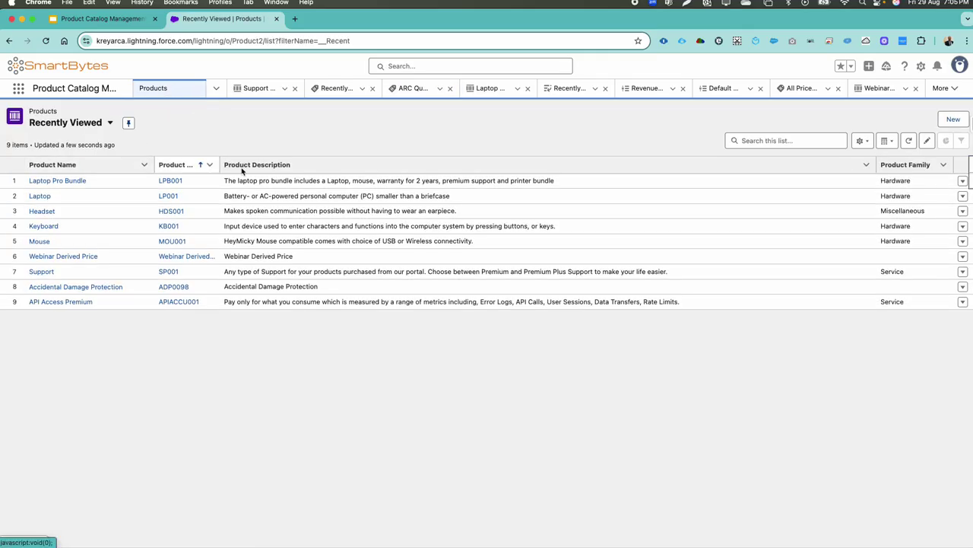
left_click(953, 120)
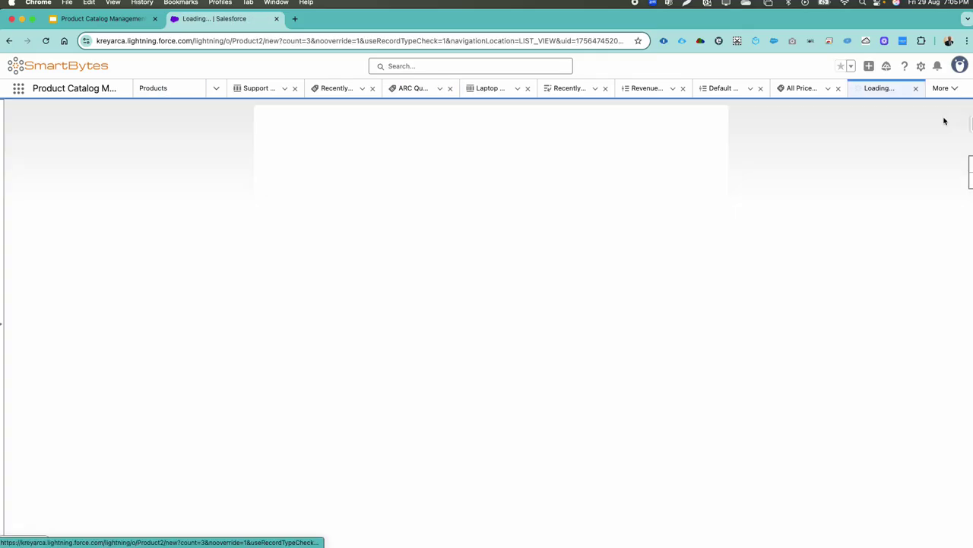
left_click(511, 524)
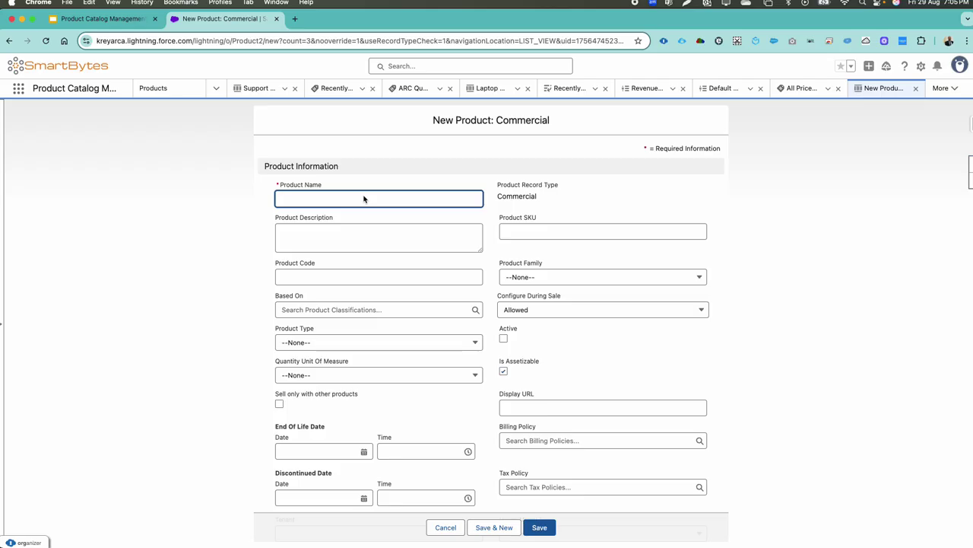
type("Demo Derived Price")
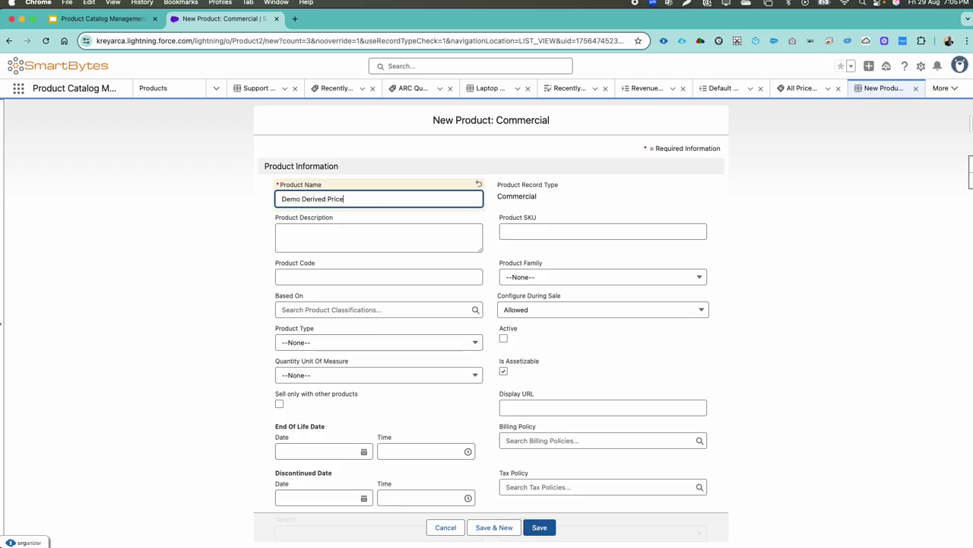
Copy the product name "Demo Derived Price" into the product description and the product code
key("Tab")
triple_click(375, 199)
key("super+c")
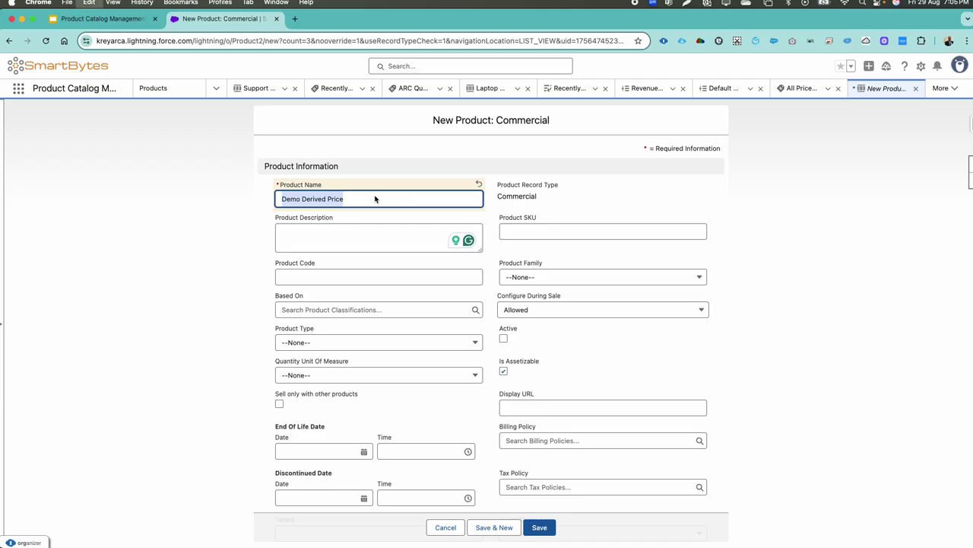
left_click(362, 240)
key("super+v")
left_click(361, 278)
key("super+v")
left_click(543, 232)
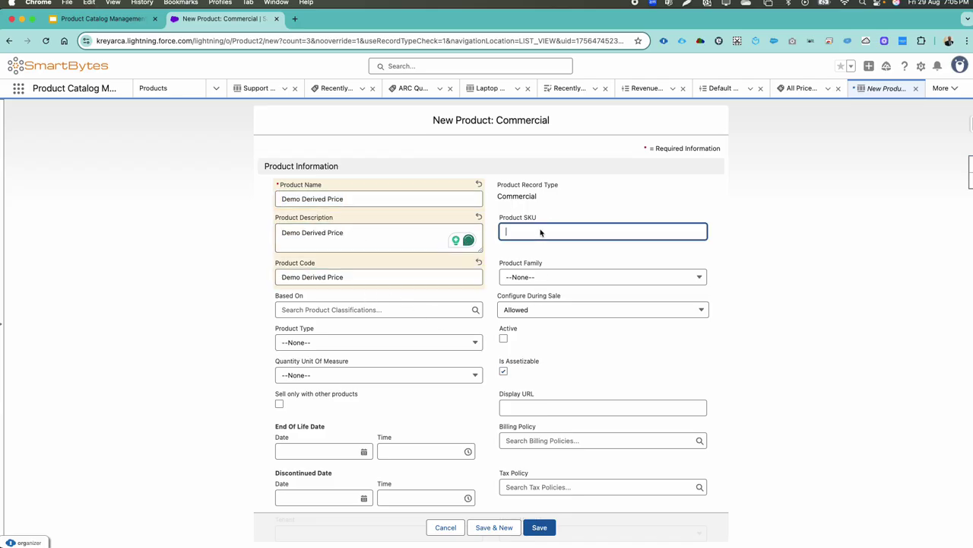
Make the new product active with an availability date of 8/1/2025 and save it
scroll(384, 365, "down", 2)
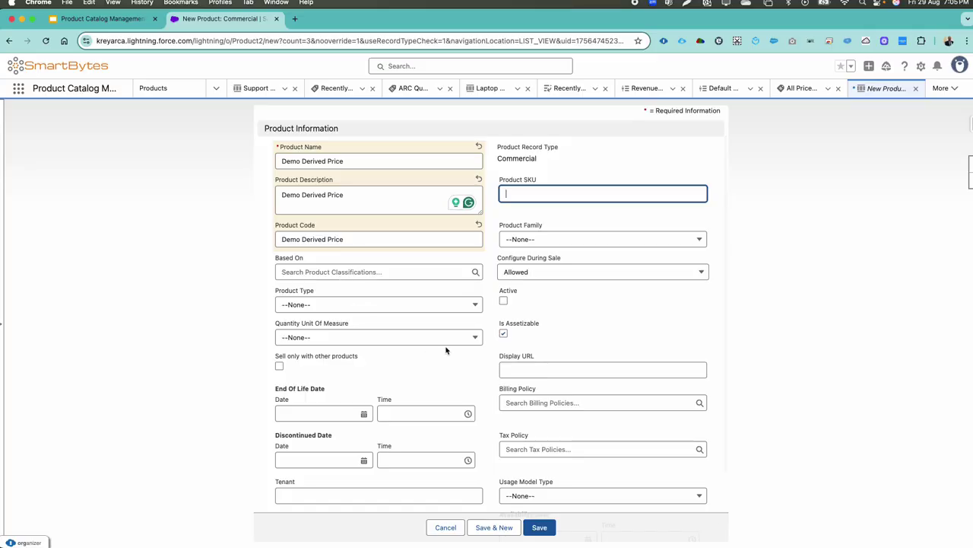
scroll(452, 343, "down", 3)
left_click(503, 263)
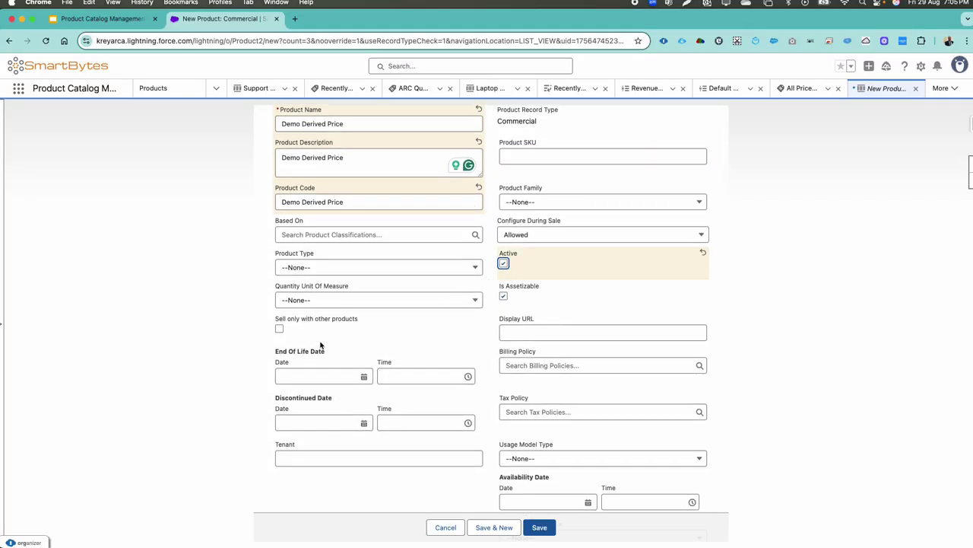
scroll(323, 346, "down", 3)
left_click(531, 451)
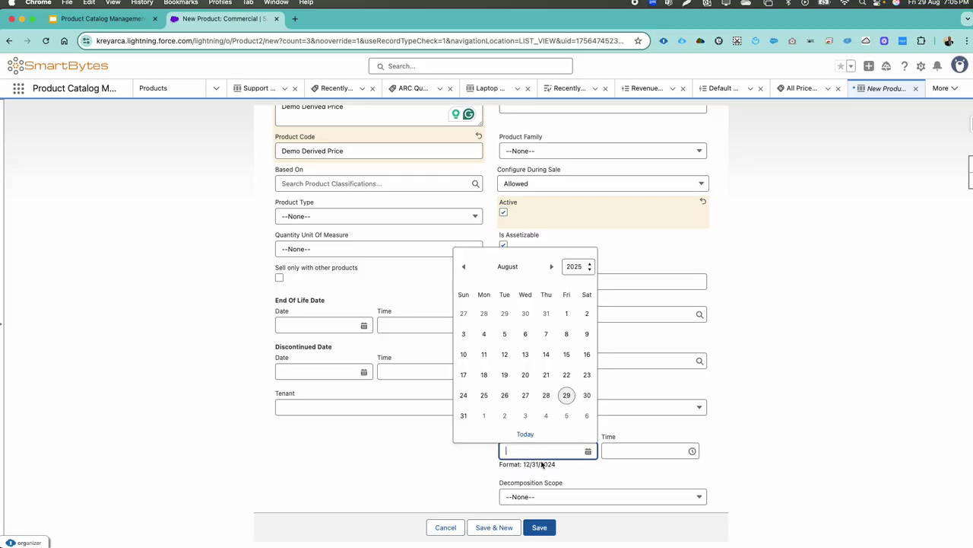
left_click(567, 314)
scroll(372, 385, "up", 5)
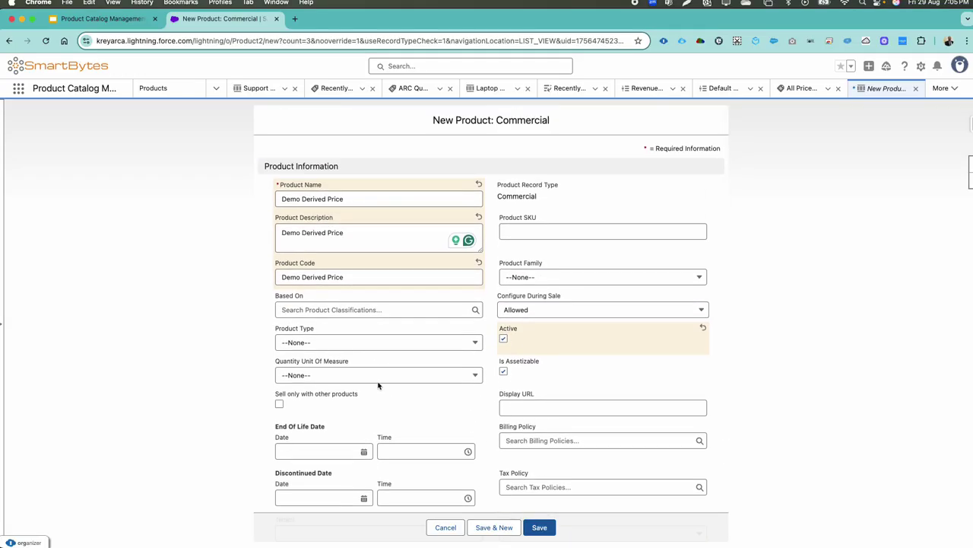
scroll(378, 385, "down", 5)
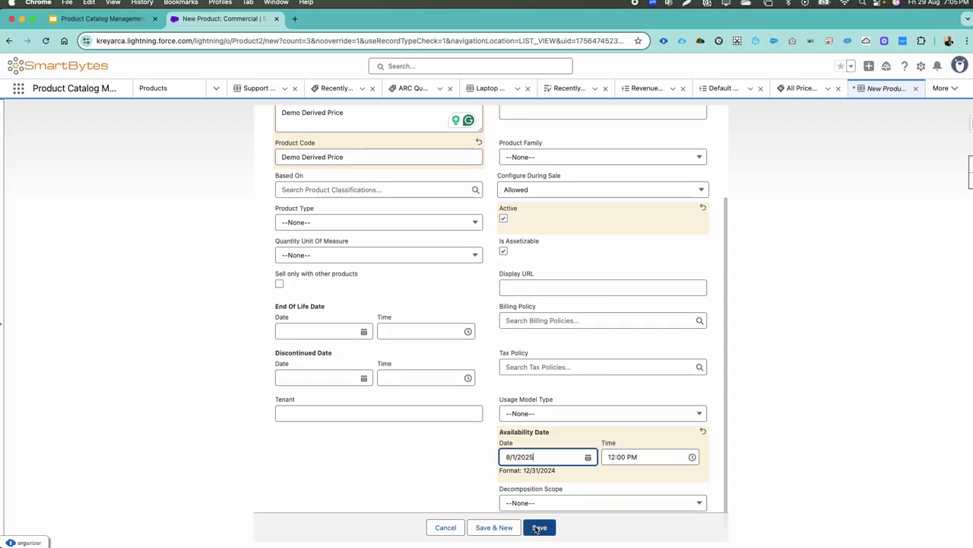
left_click(538, 528)
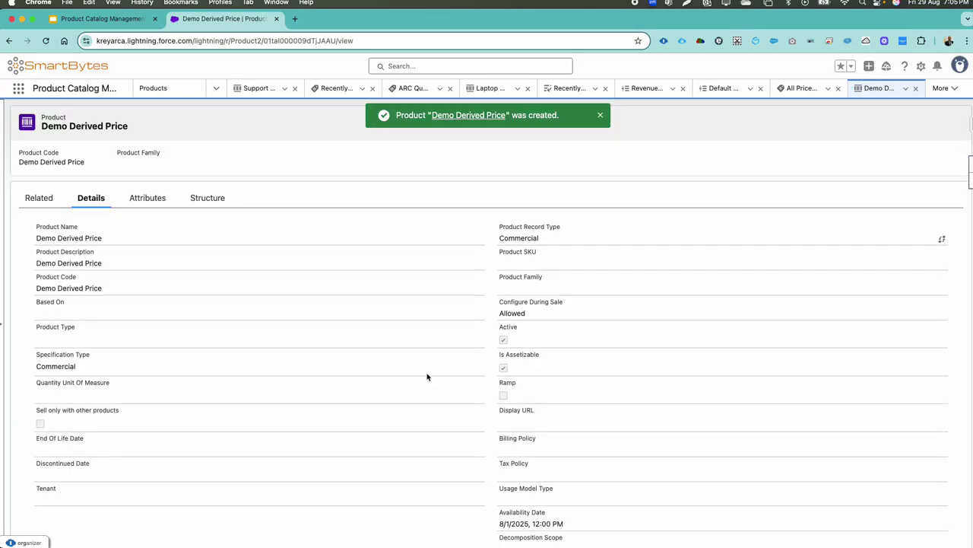
Add a product selling model option to the product using Term Based - Monthly, mark it as default and save it
left_click(45, 204)
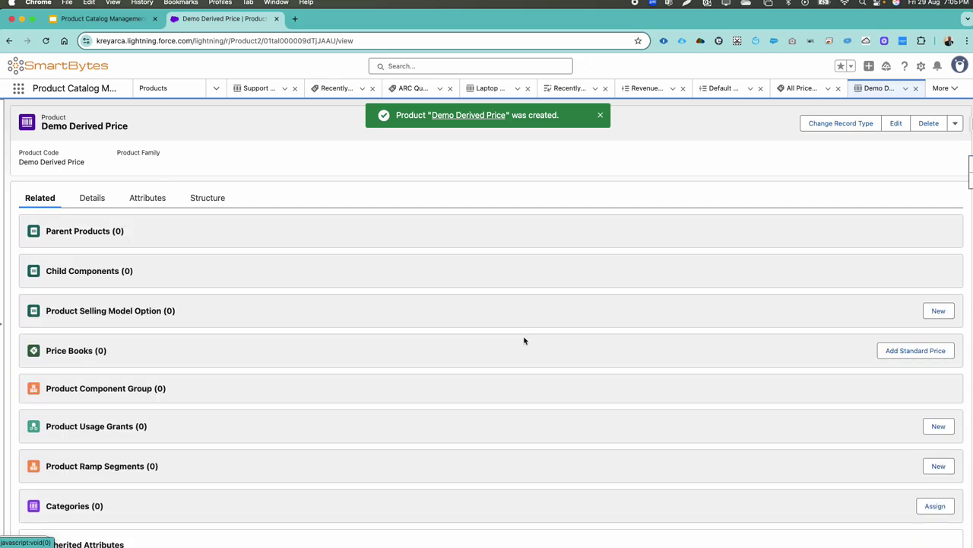
scroll(918, 353, "down", 2)
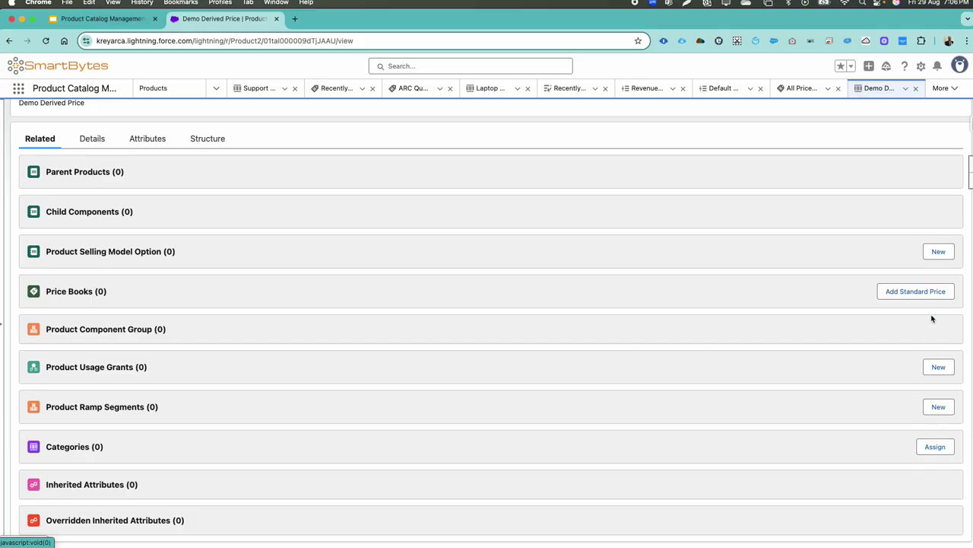
left_click(938, 251)
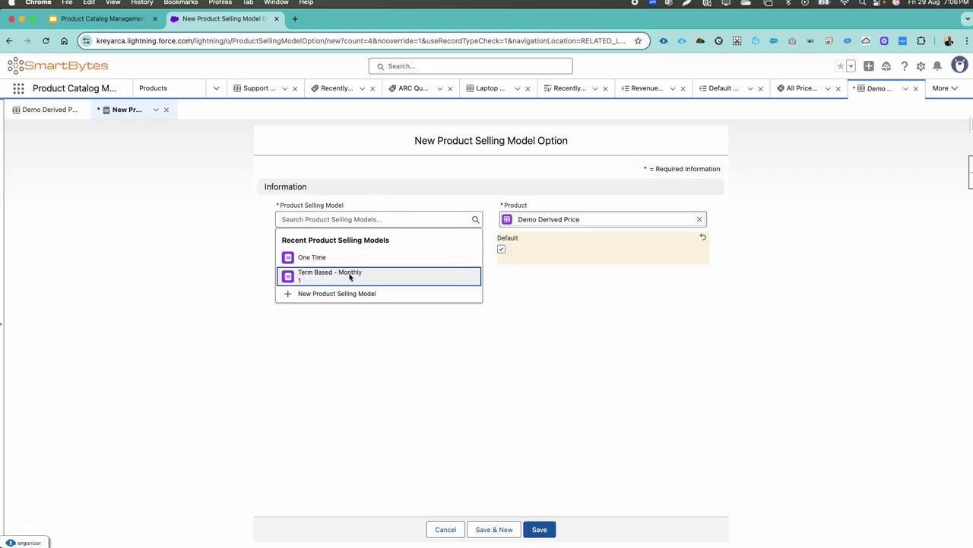
left_click(350, 276)
left_click(539, 529)
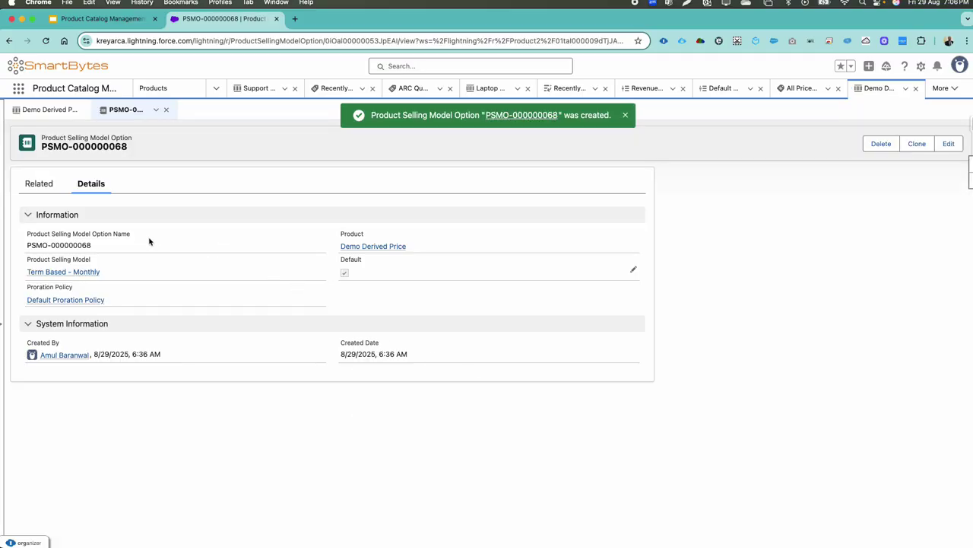
Start a standard price book entry for the Demo Derived Price product with the Term Based - Monthly selling model and mark it as derived
mouse_move(81, 274)
mouse_move(80, 302)
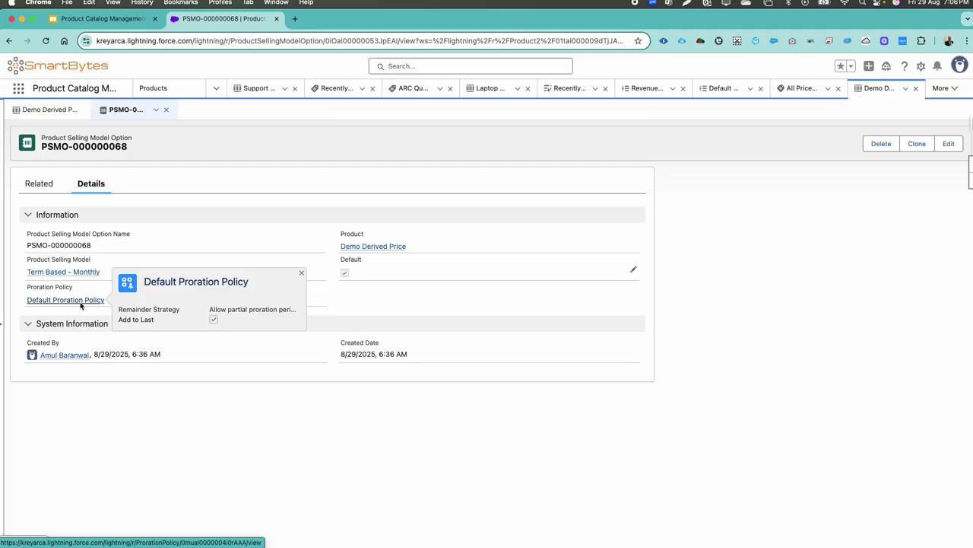
left_click(354, 246)
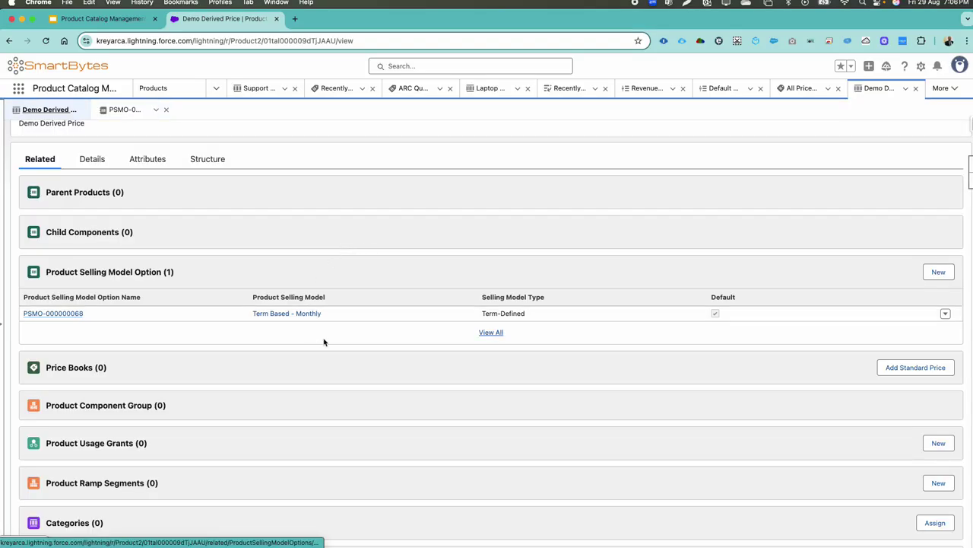
left_click(930, 370)
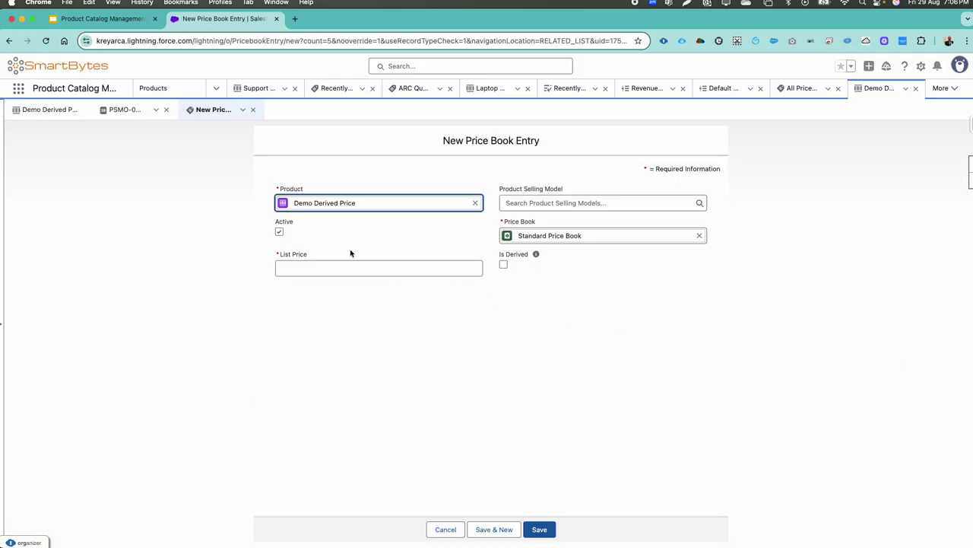
left_click(529, 205)
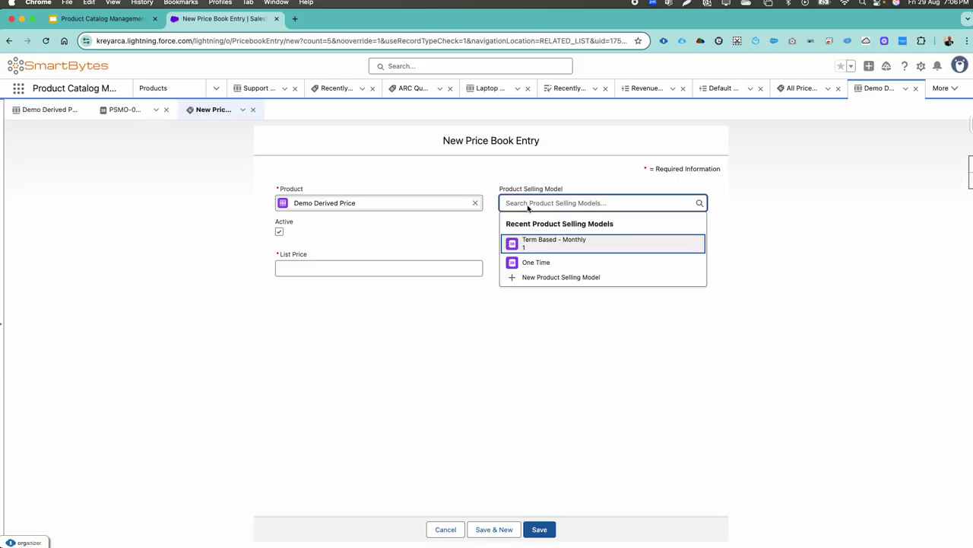
left_click(534, 244)
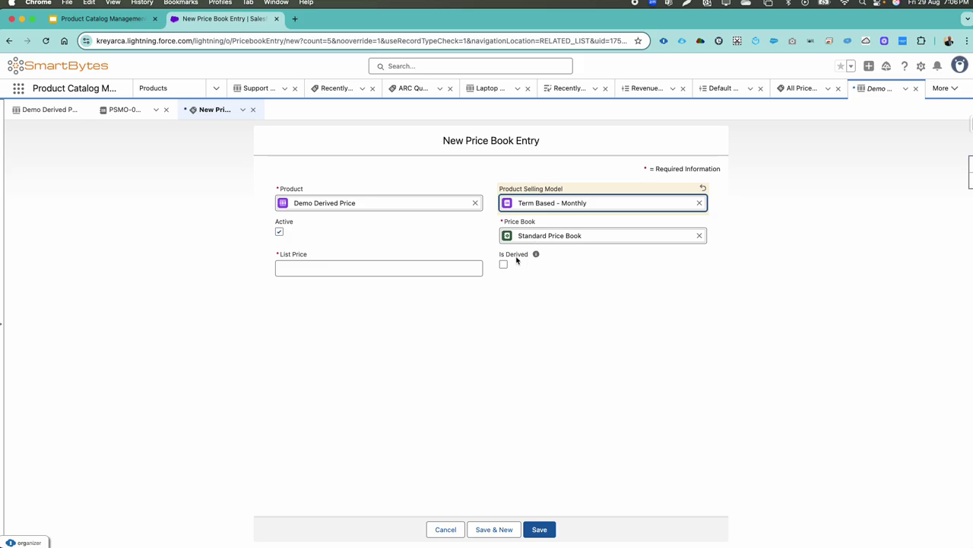
left_click(504, 265)
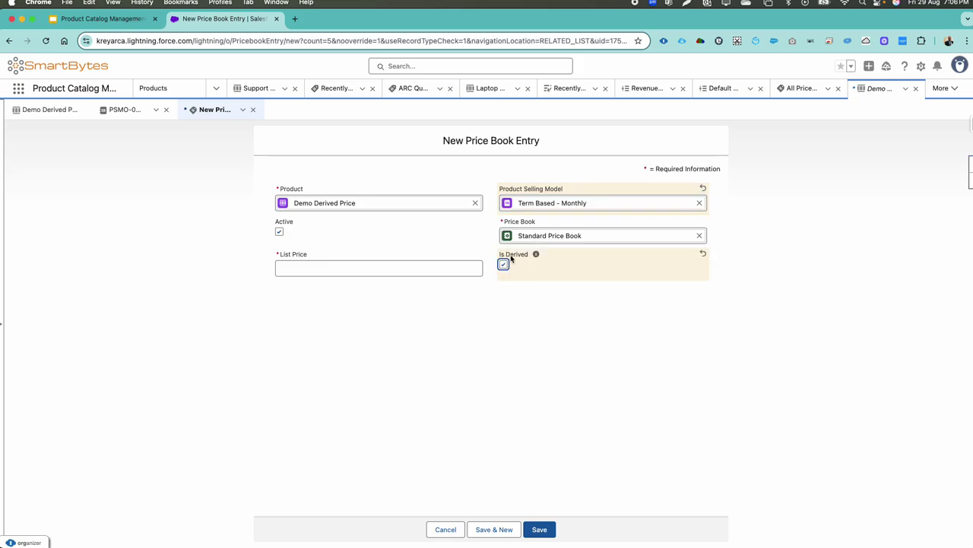
mouse_move(533, 260)
Set the price book entry's list price to 0 and save the entry
left_click(550, 531)
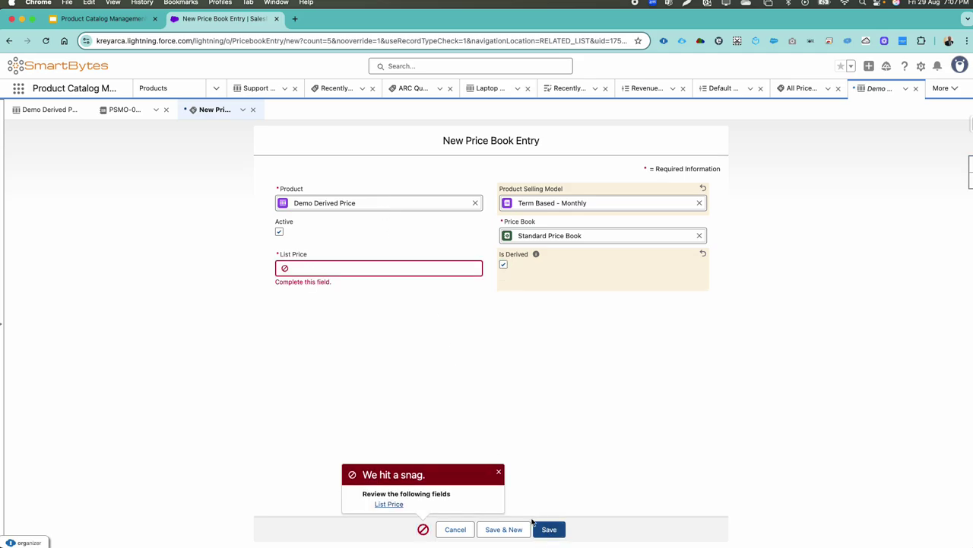
left_click(361, 270)
type("0")
key("Return")
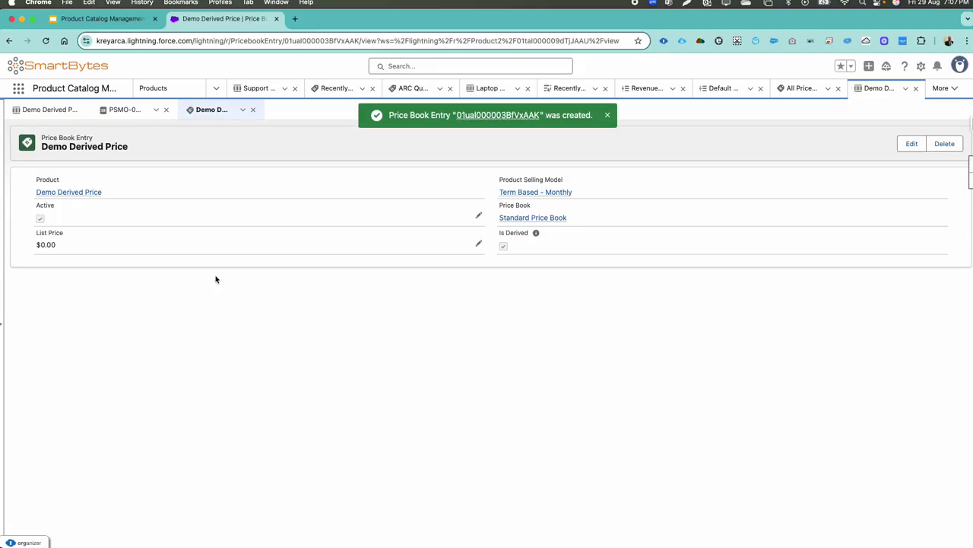
Assign the Demo Derived Price product to the Laptops category of the Hardware Catalog and save the assignment
left_click(93, 193)
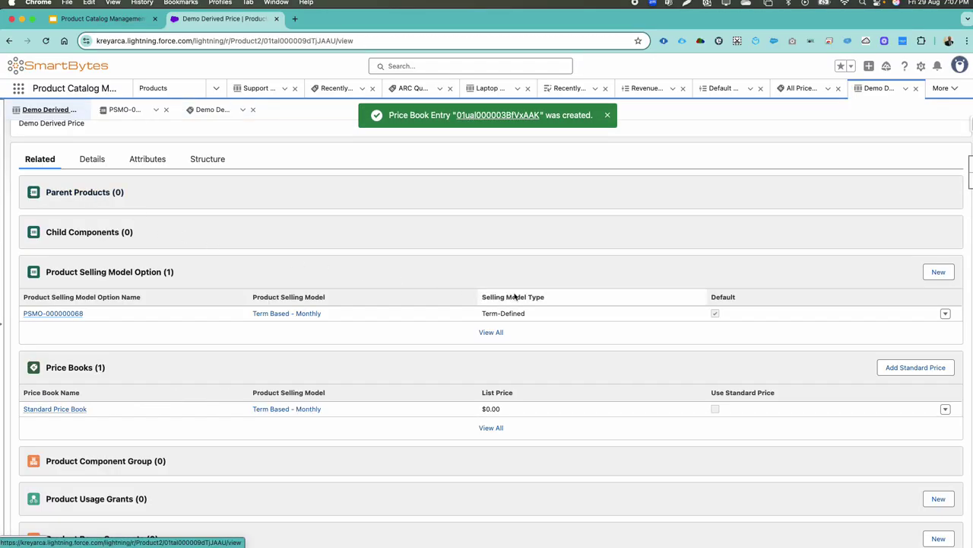
scroll(514, 296, "down", 3)
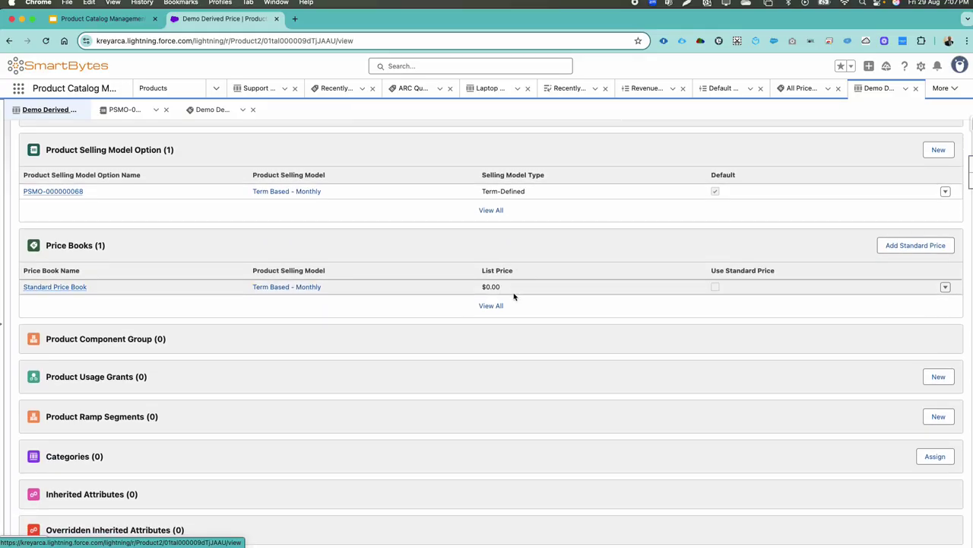
left_click(934, 457)
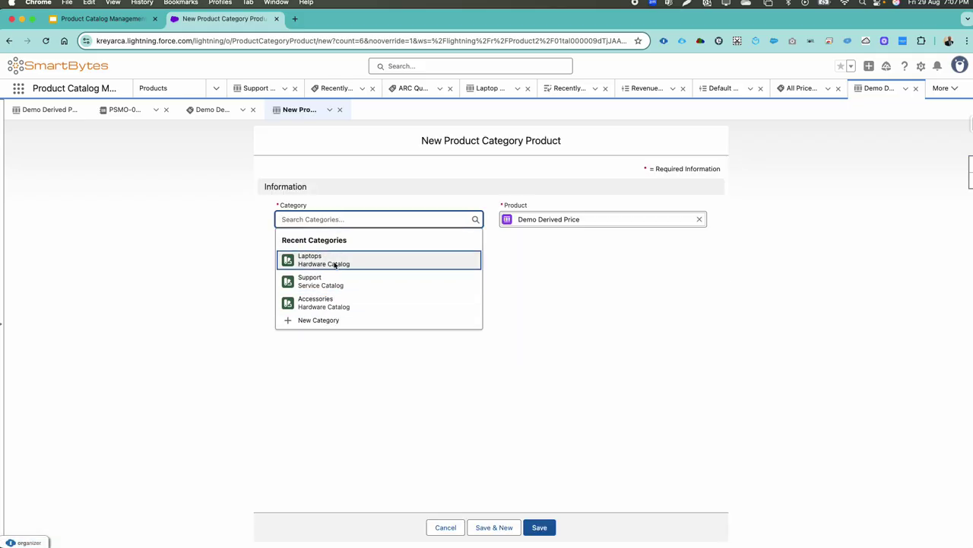
left_click(335, 264)
left_click(540, 528)
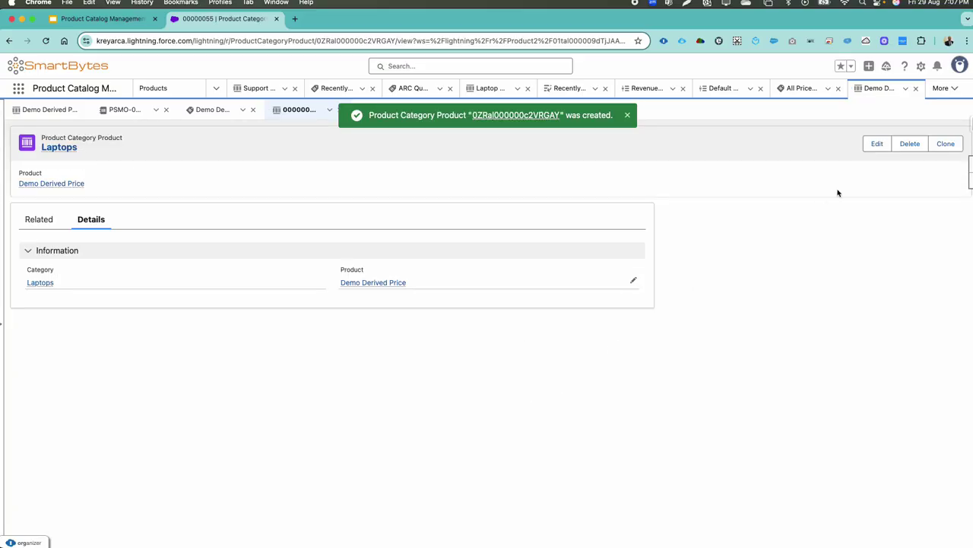
Search the available apps and items for "decision"
left_click(19, 90)
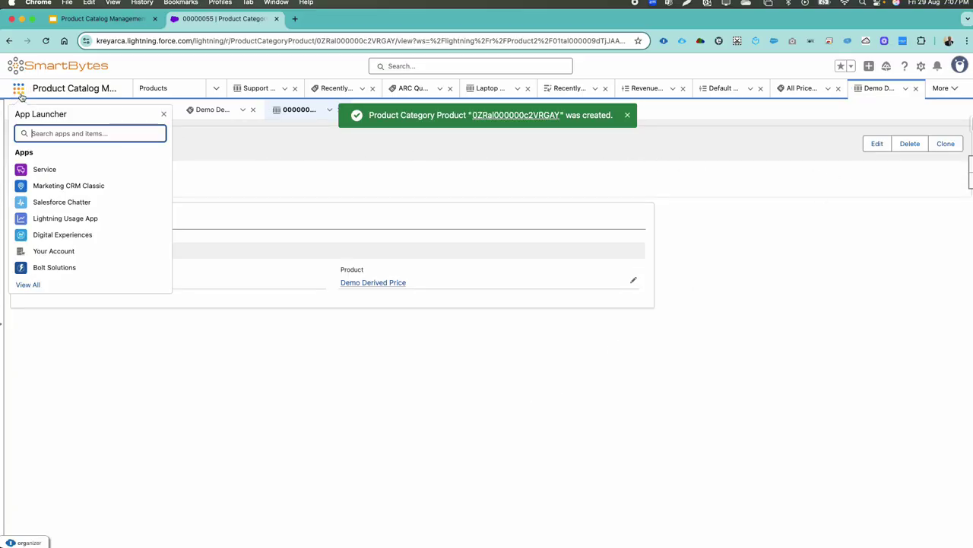
type("deci")
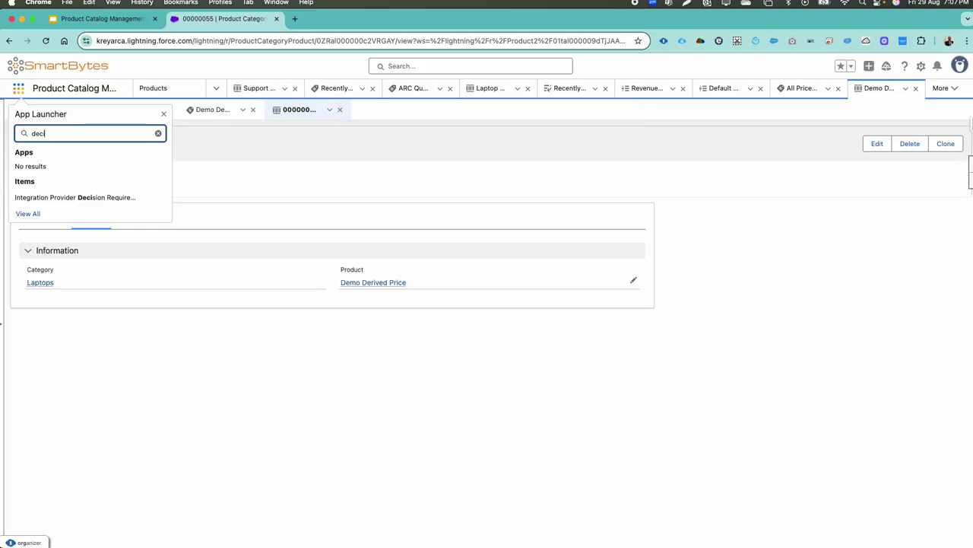
type("s")
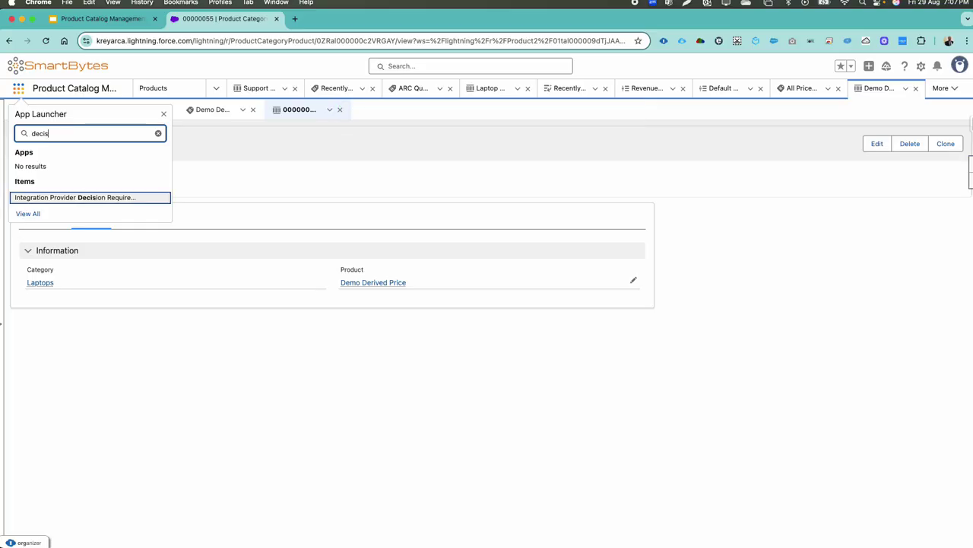
type("ion")
Go to Setup, search for "dec" and open the Decision Tables page
left_click(921, 68)
left_click(886, 115)
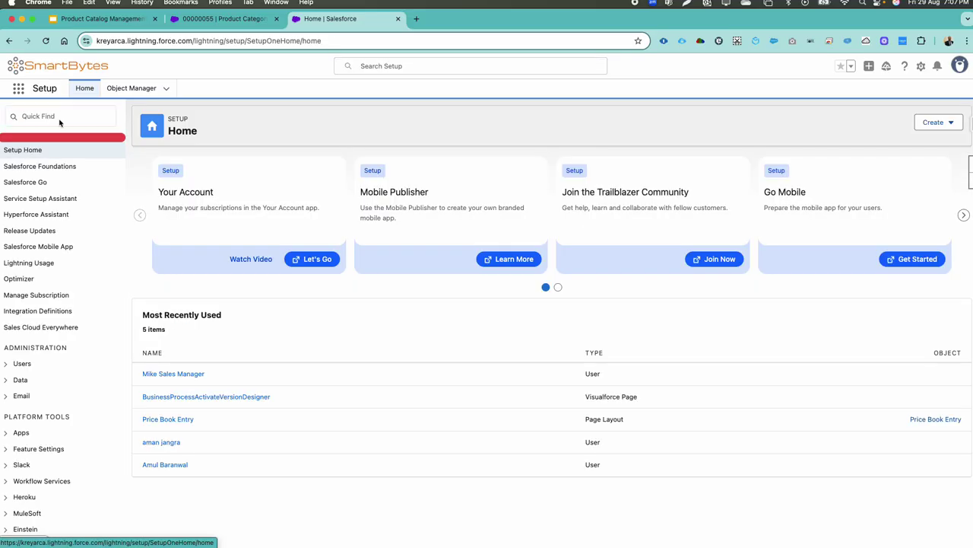
left_click(59, 120)
type("dec")
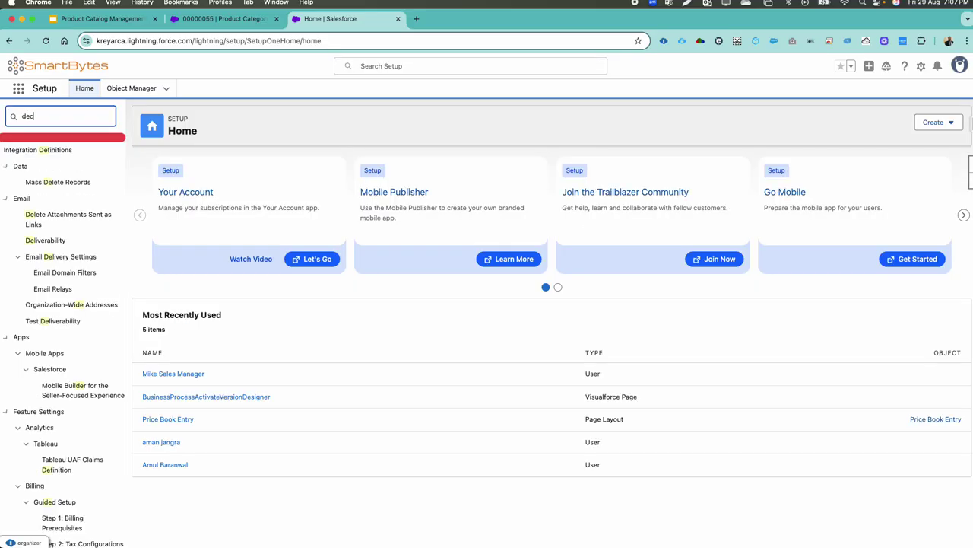
left_click(61, 330)
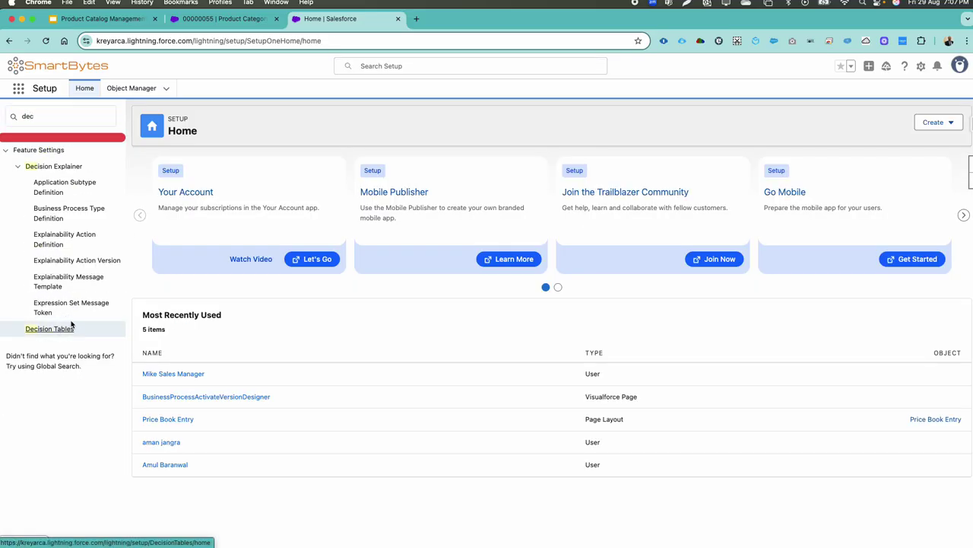
left_click(66, 330)
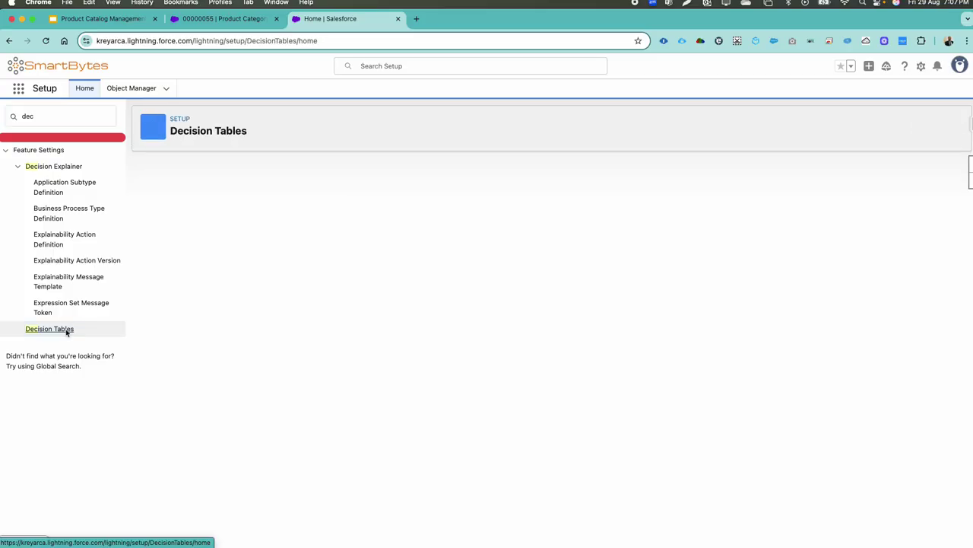
Refresh the Price Book Entries V2 decision table and reload its page to check the last refreshed date
scroll(287, 321, "down", 10)
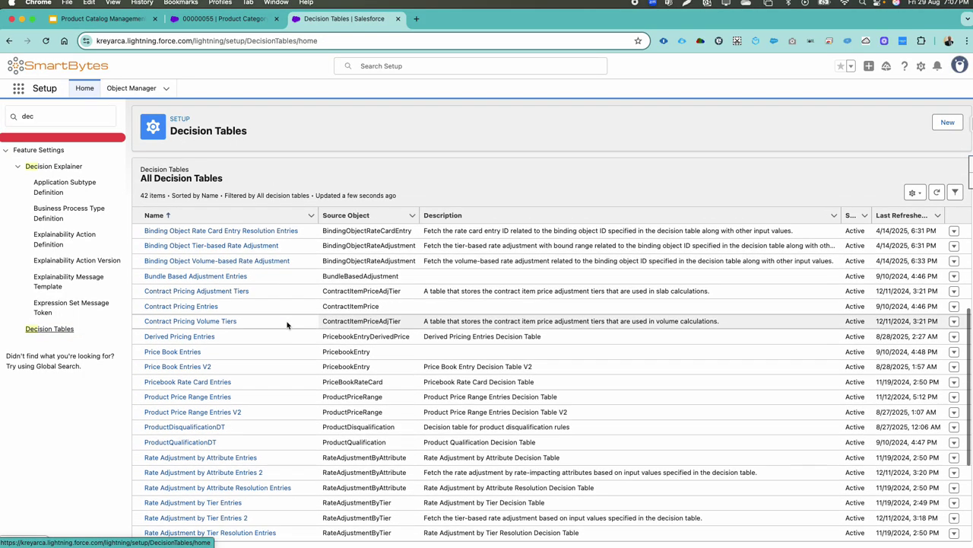
left_click(195, 256)
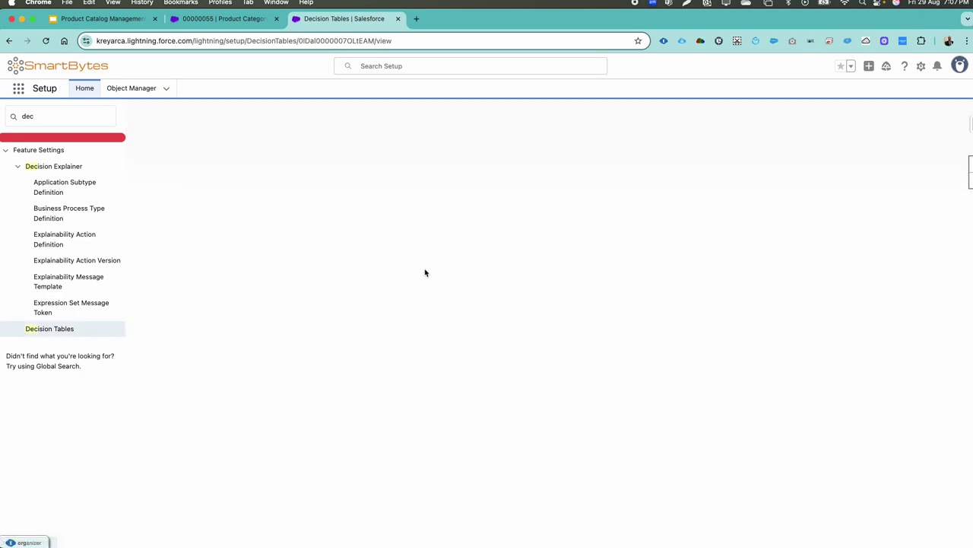
left_click(942, 124)
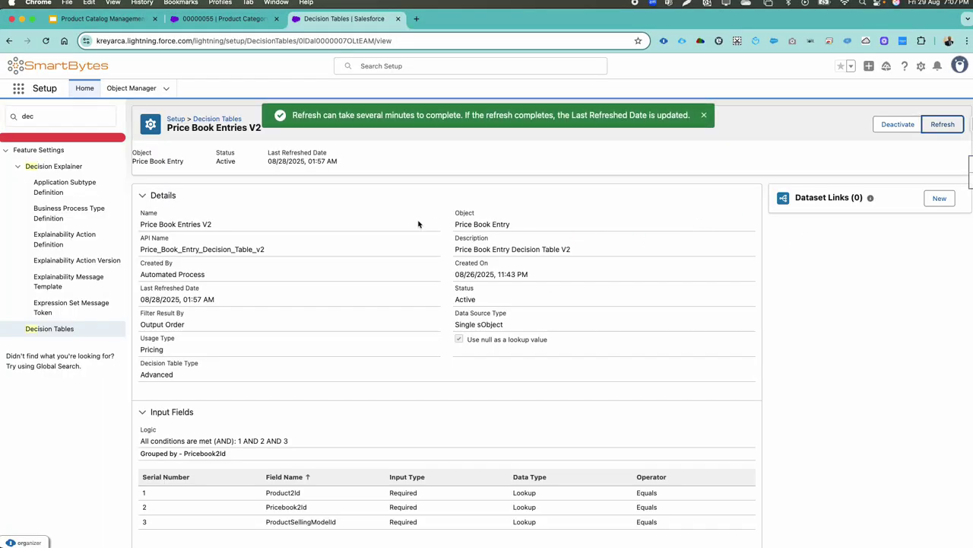
triple_click(312, 163)
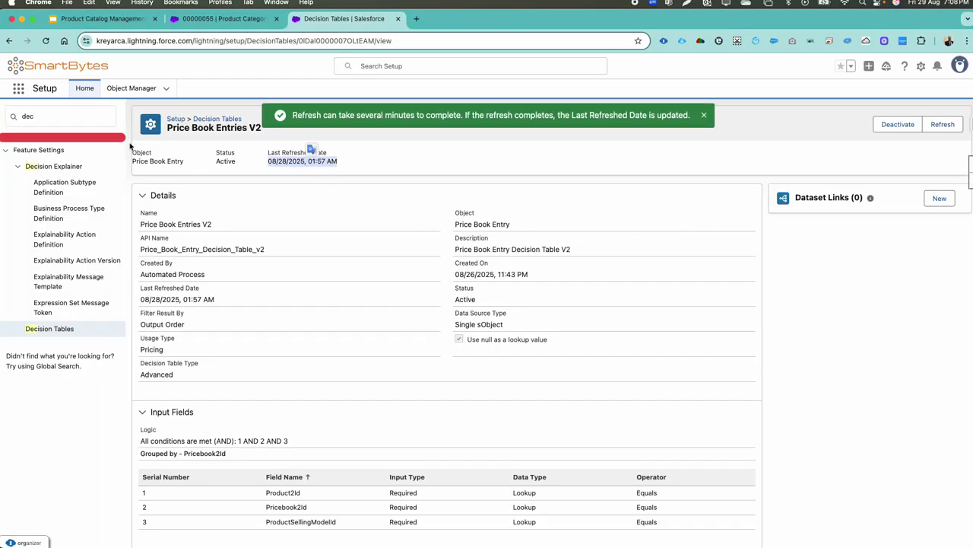
left_click(45, 40)
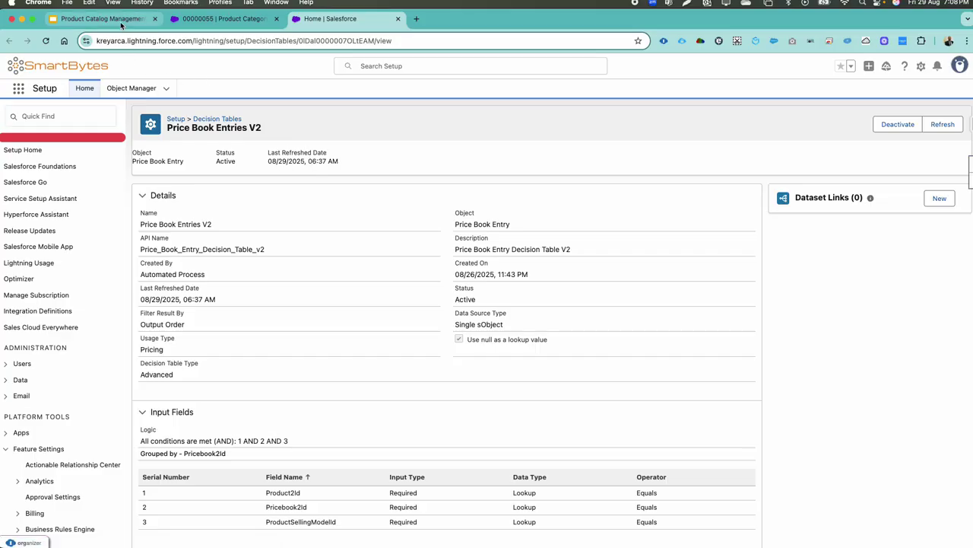
Return to the product catalog, search the available items for "der", open Derived Prices and start a new derived price
left_click(181, 23)
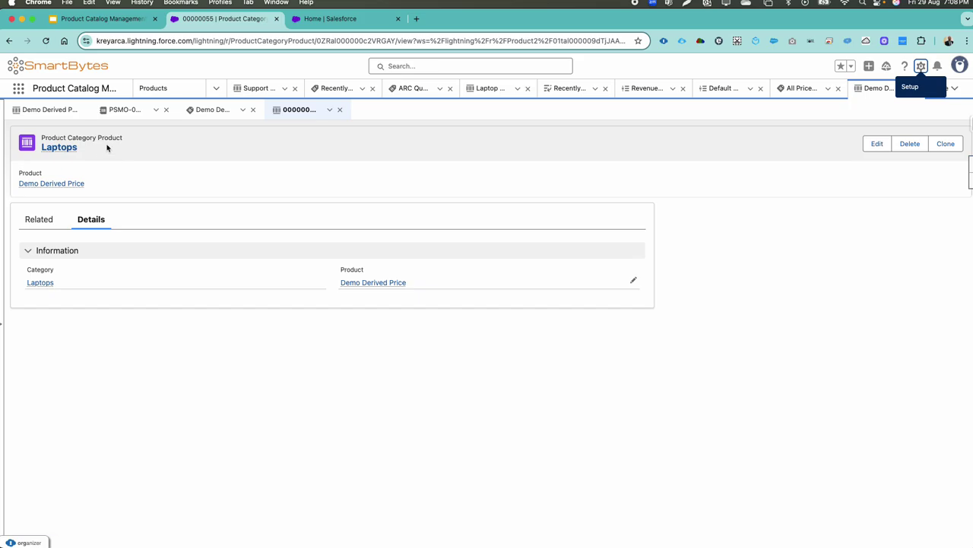
left_click(19, 89)
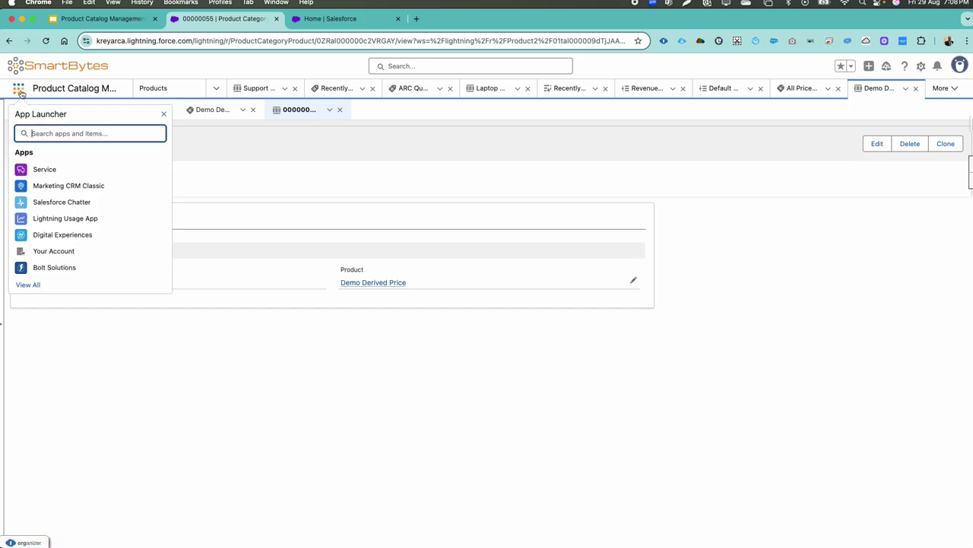
type("der")
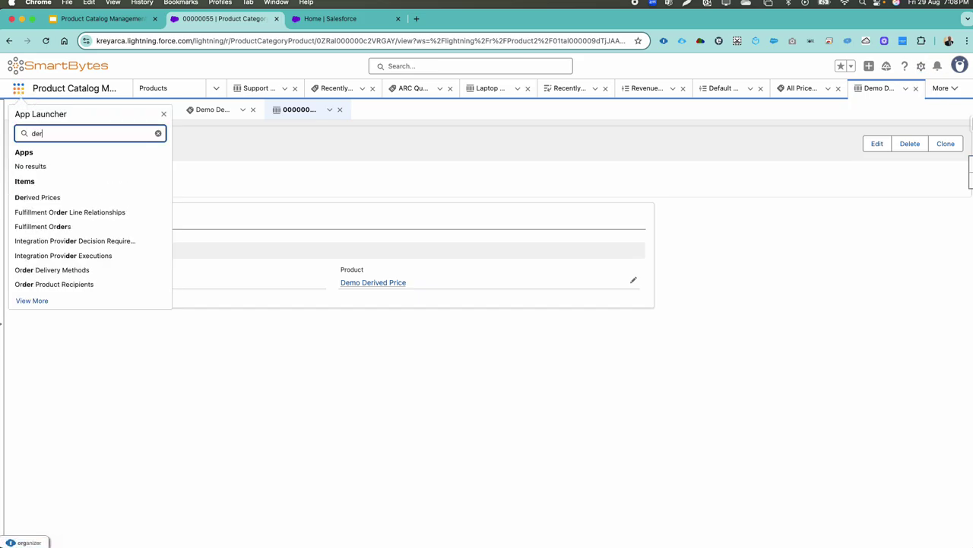
left_click(32, 198)
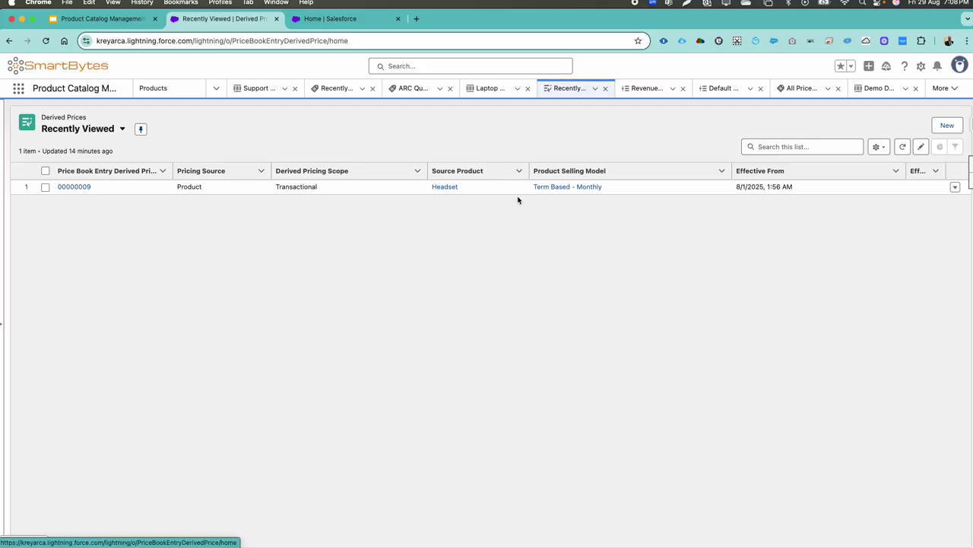
left_click(947, 125)
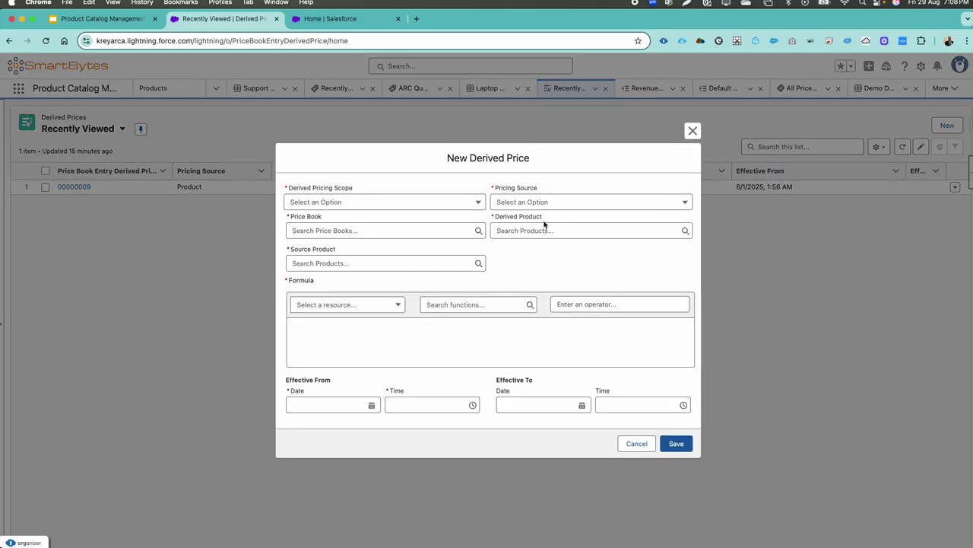
Set the new derived price's scope to Transactional and its pricing source to Product
left_click(372, 206)
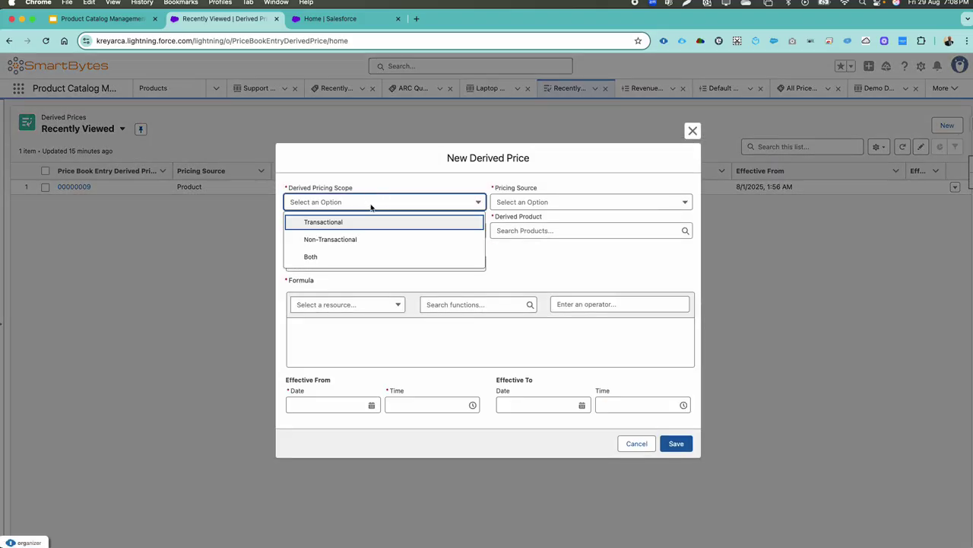
left_click(363, 225)
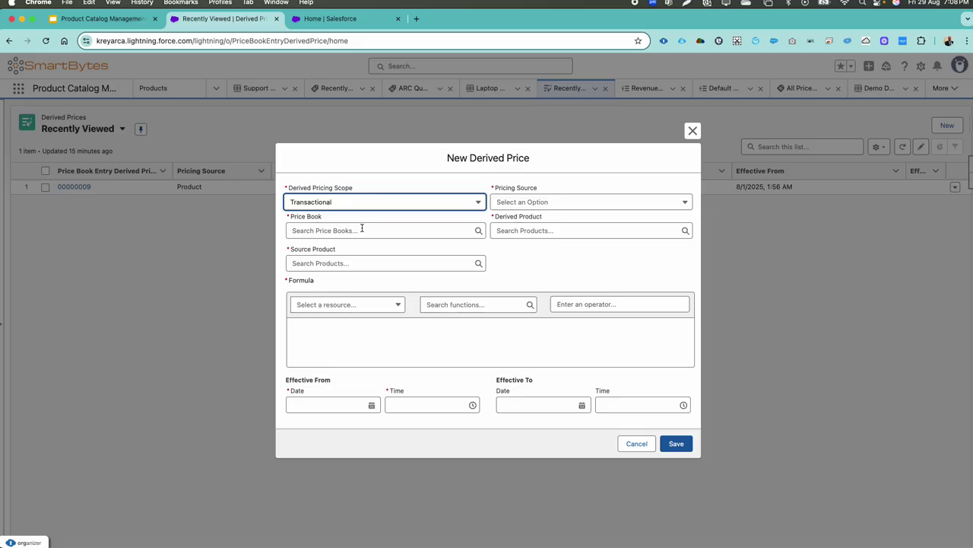
left_click(530, 205)
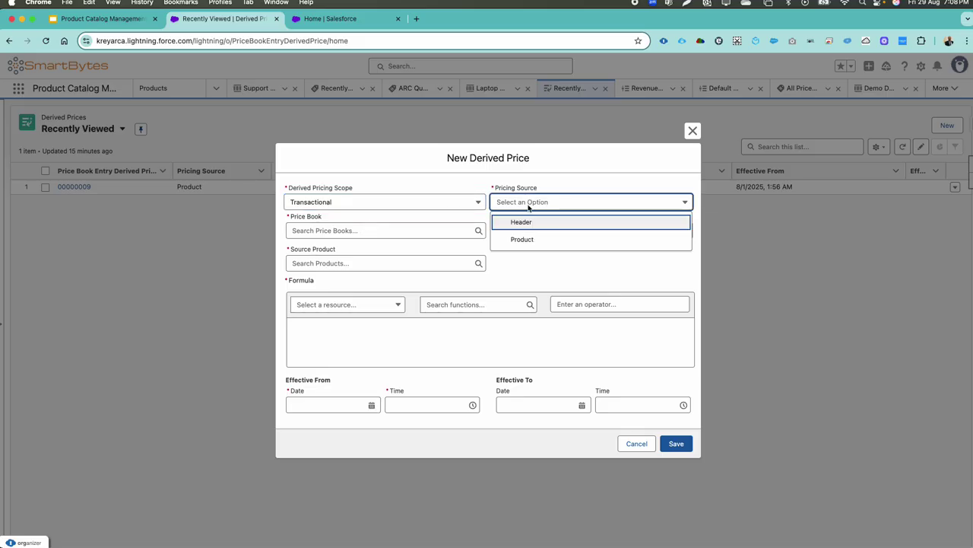
left_click(528, 240)
Choose Standard Price Book as the price book and Demo Derived Price as the derived product
left_click(372, 232)
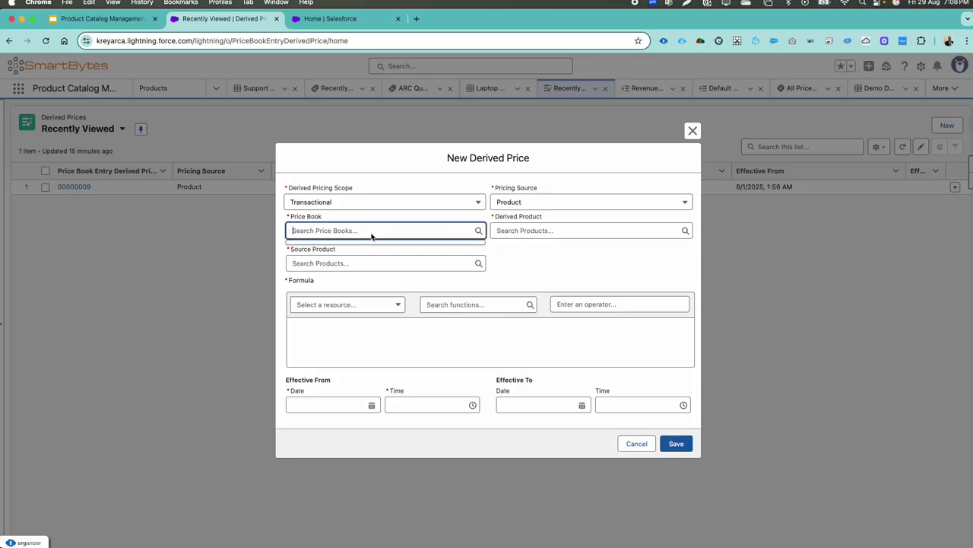
type("sta")
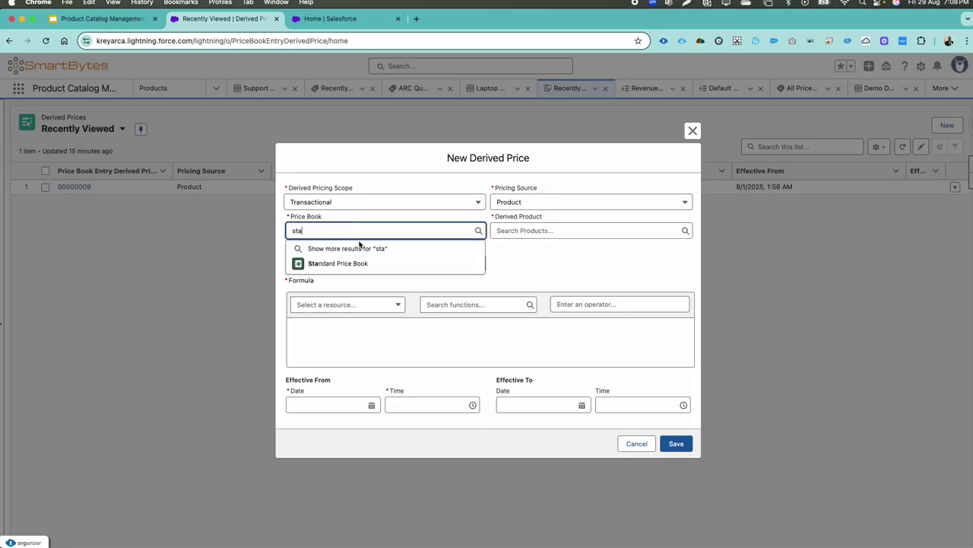
left_click(348, 263)
left_click(526, 234)
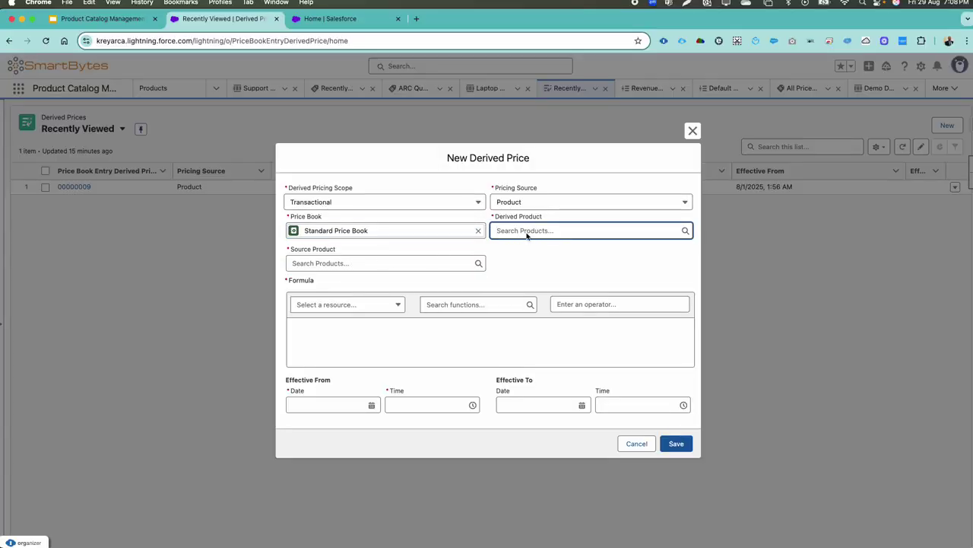
type("demo")
left_click(532, 250)
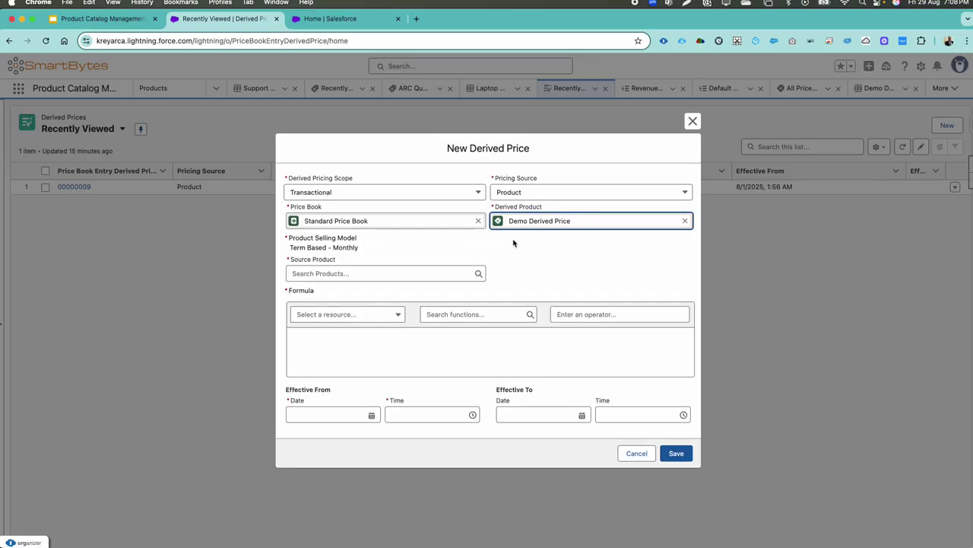
Choose Headset as the source product and build the formula UnitPrice *0.30 from the Net Unit Price resource
left_click(383, 279)
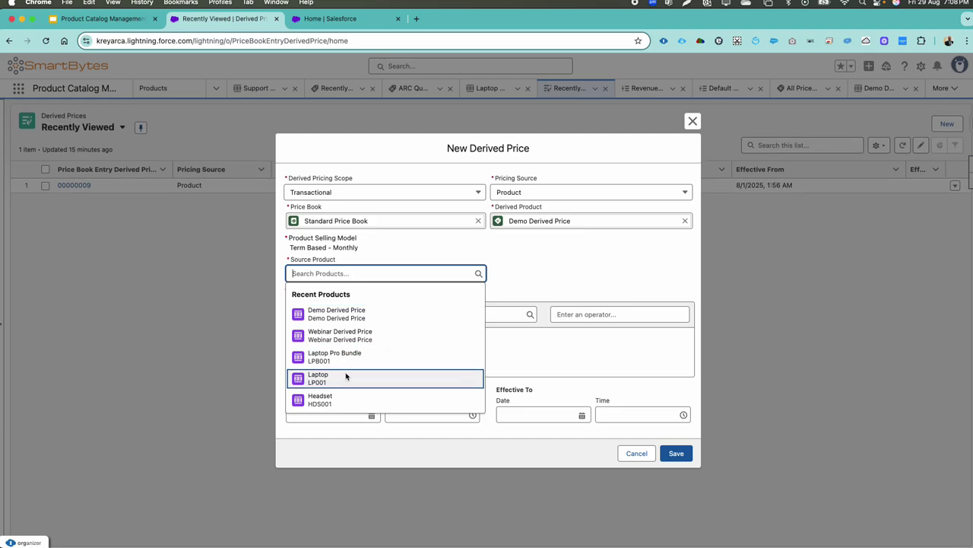
left_click(340, 399)
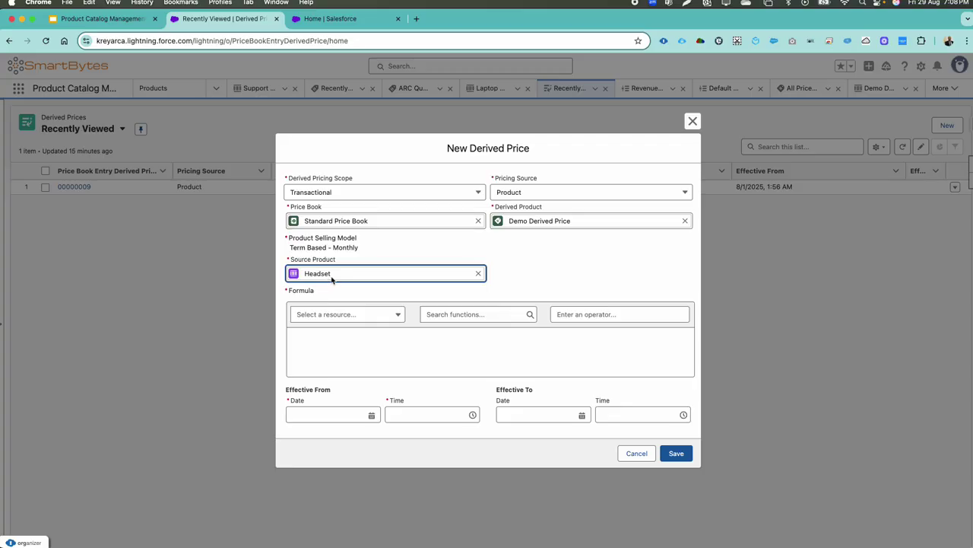
left_click(338, 315)
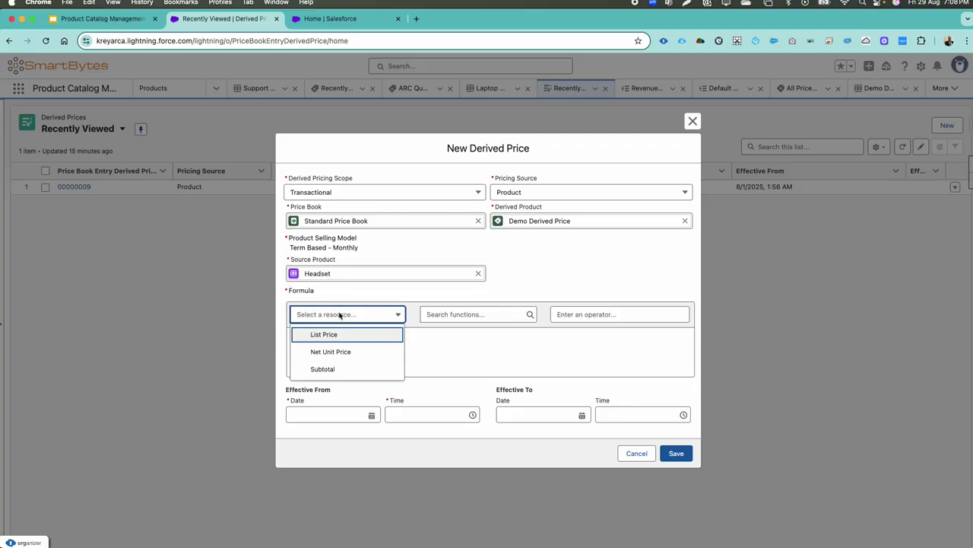
left_click(335, 352)
left_click(346, 349)
type("*0.30")
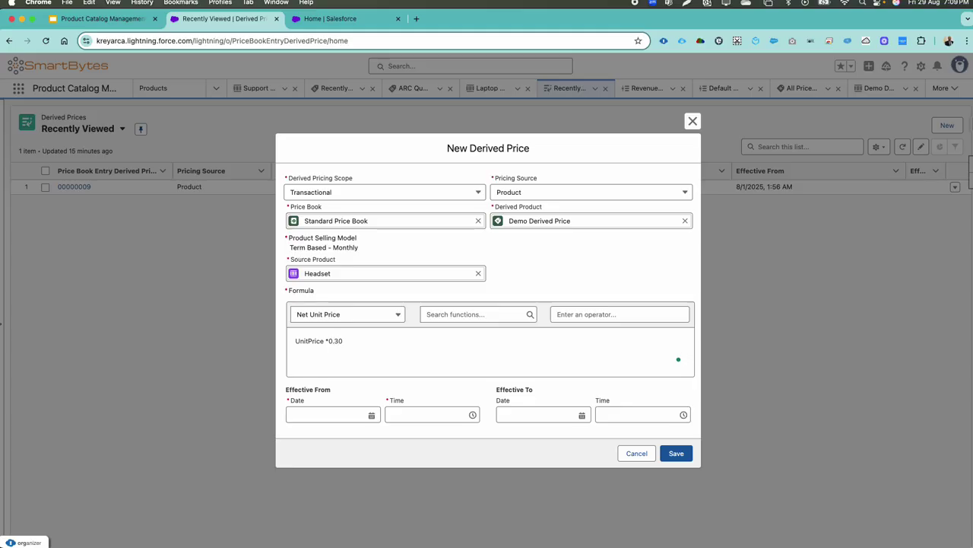
Set the effective-from date to Aug 1, 2025 and save the derived price
left_click(342, 415)
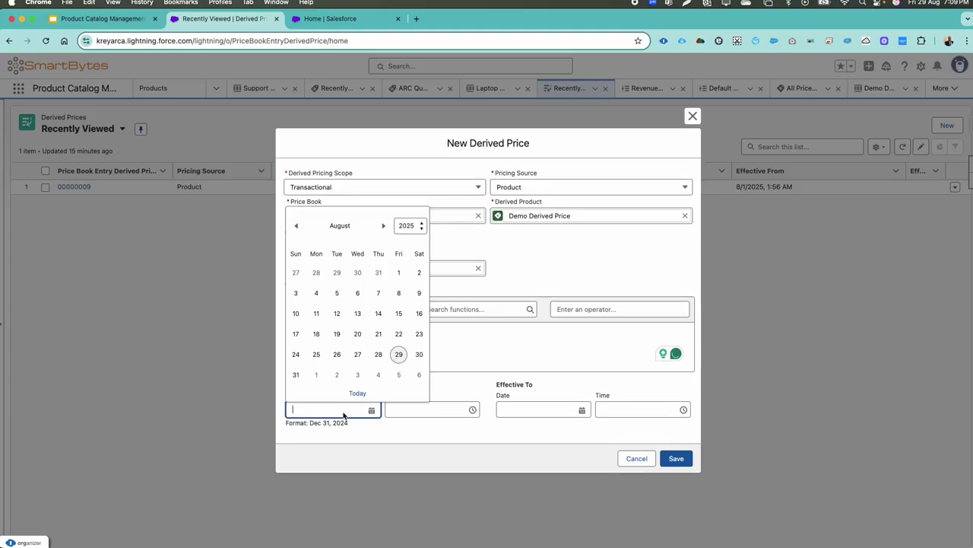
left_click(399, 272)
left_click(454, 389)
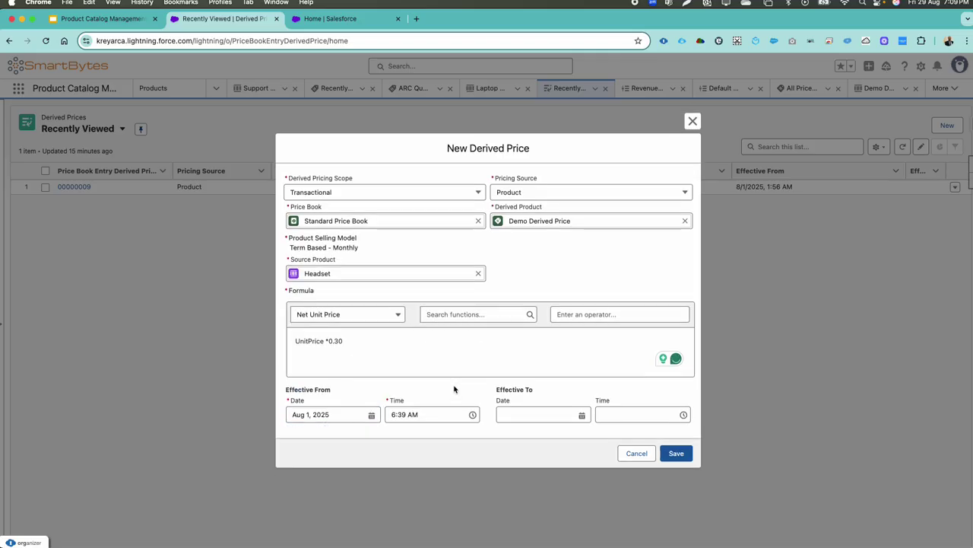
left_click(674, 453)
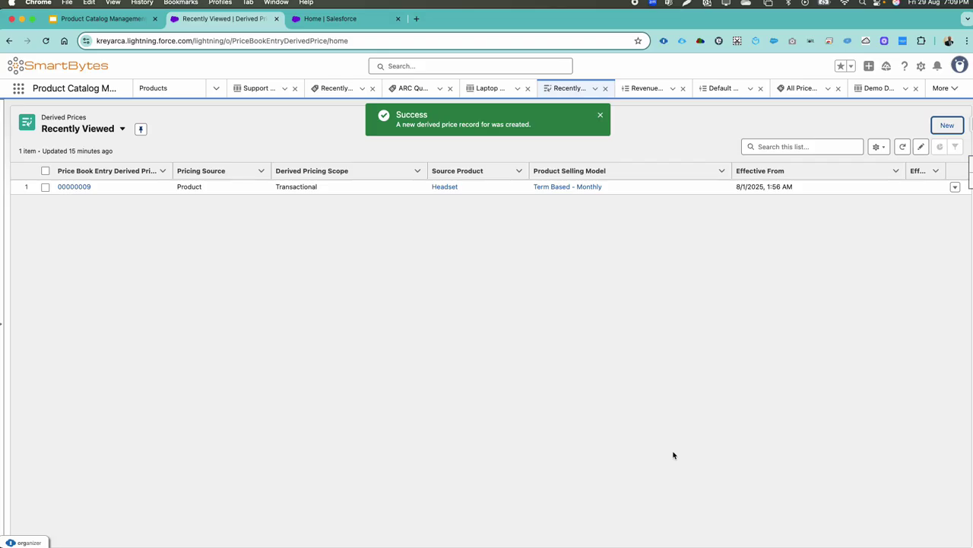
Refresh the derived prices list and open the newly created record to review its details
left_click(904, 147)
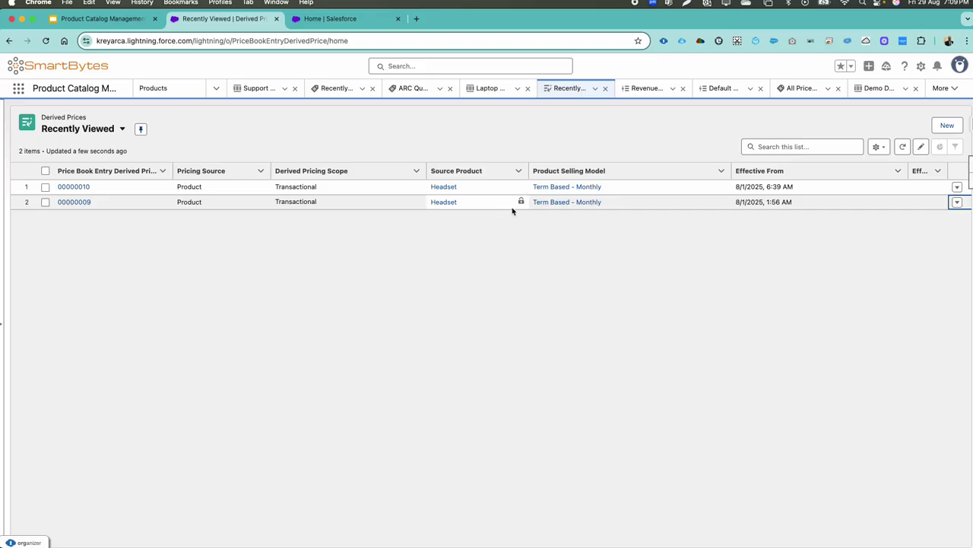
left_click(74, 187)
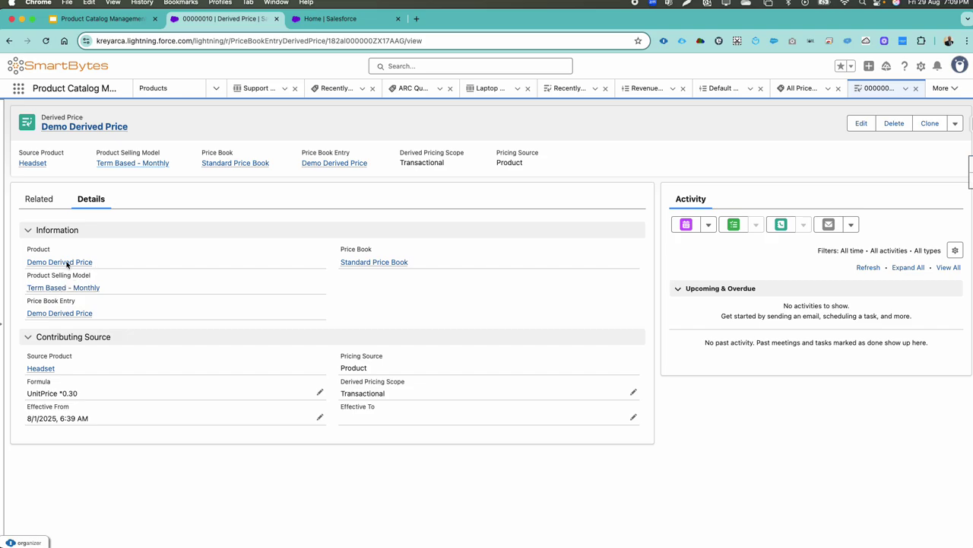
mouse_move(76, 262)
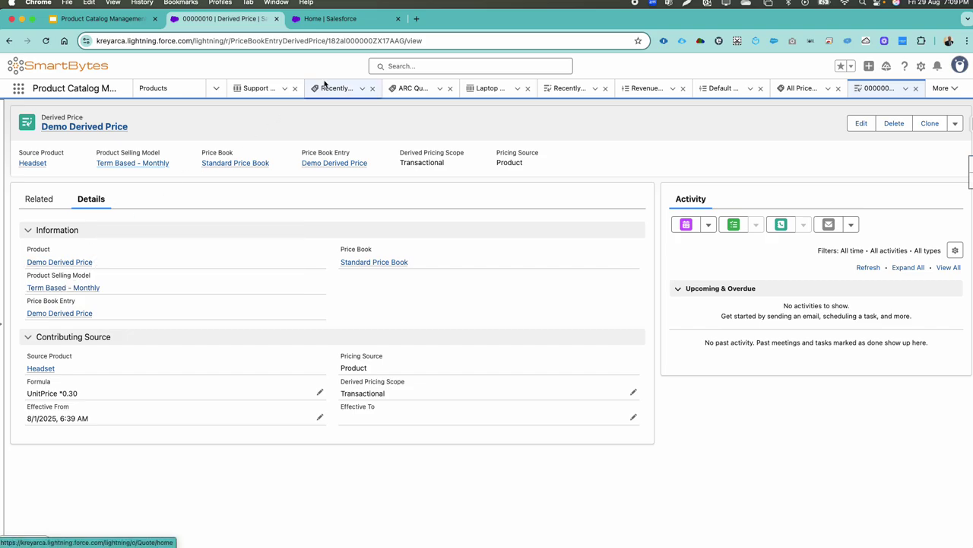
Open the ARC Quote and browse the products of the Hardware Catalog
left_click(412, 90)
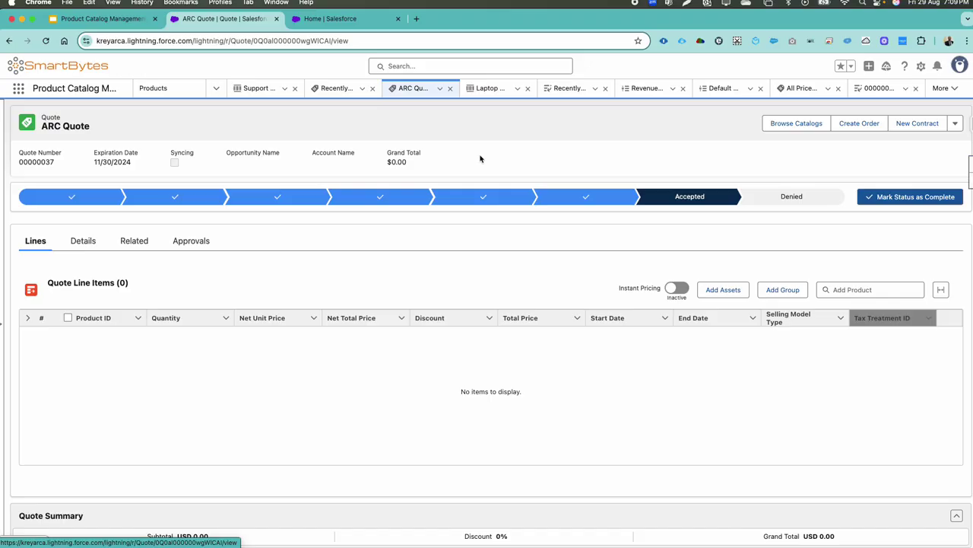
left_click(813, 124)
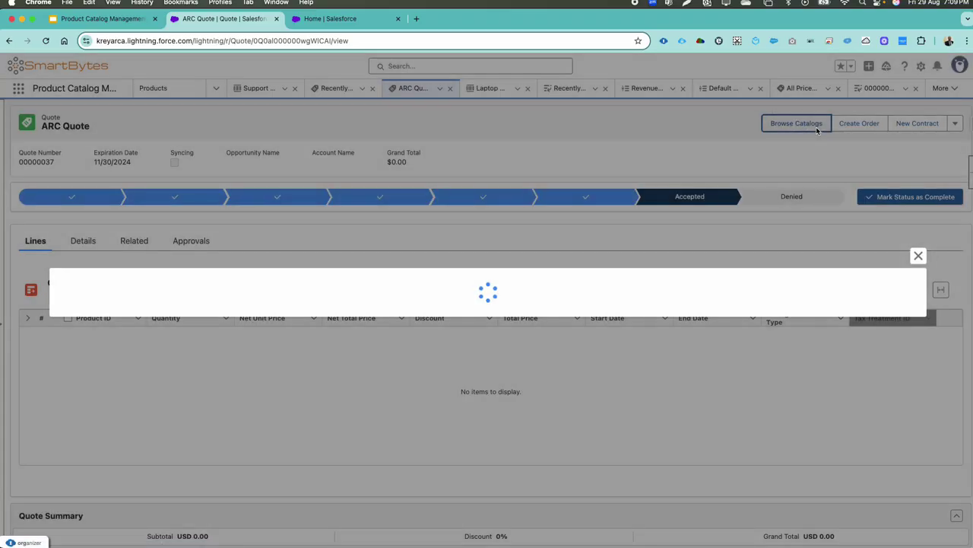
left_click(65, 262)
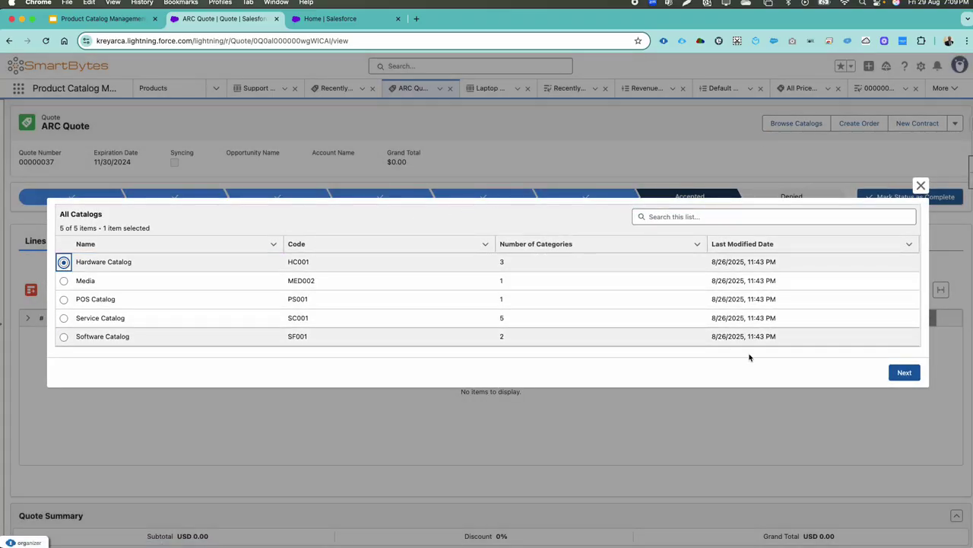
left_click(913, 373)
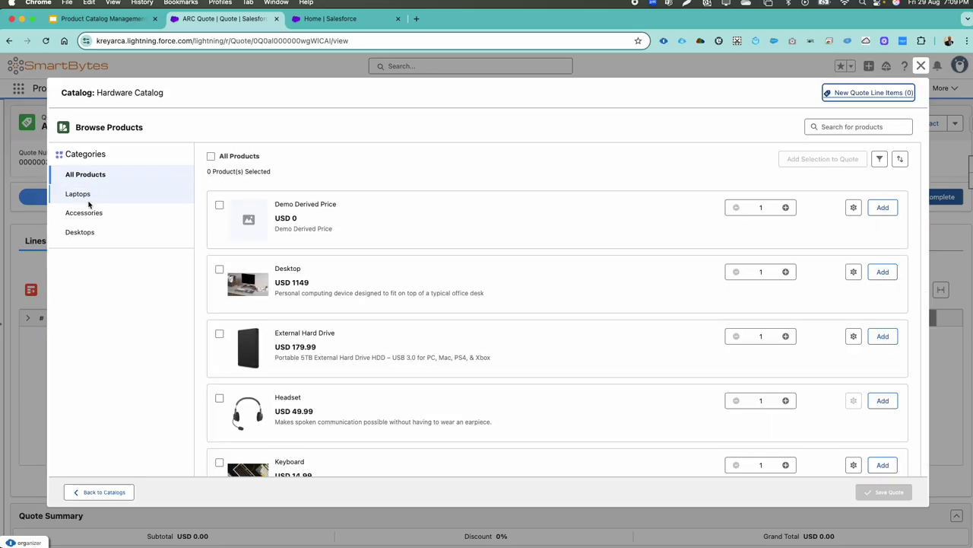
Select Headset and Demo Derived Price in the Hardware Catalog, add both to the quote and save it
scroll(223, 283, "down", 3)
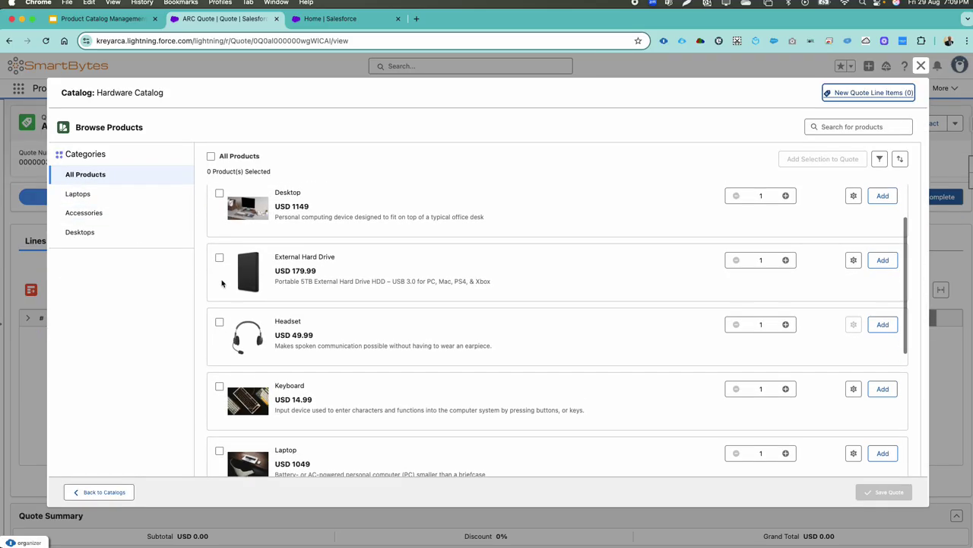
left_click(219, 310)
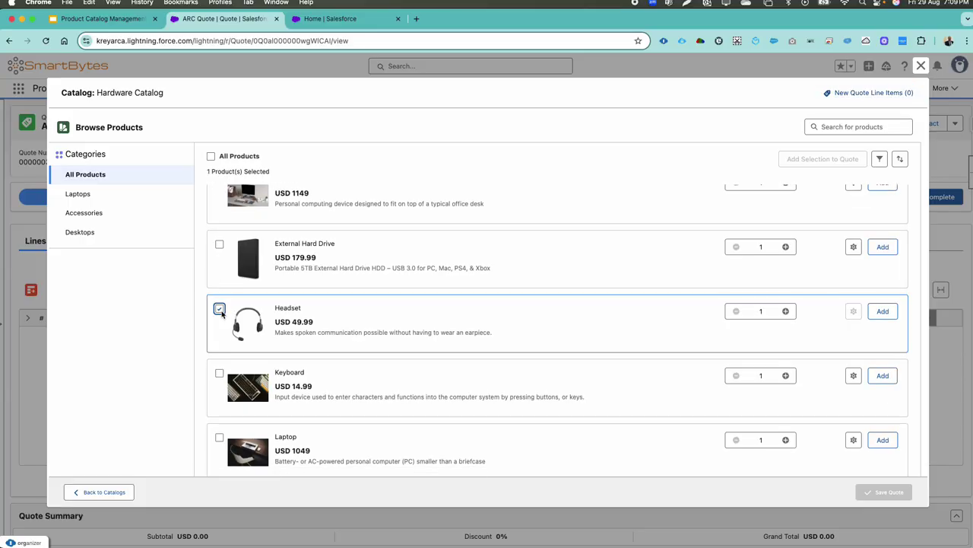
scroll(221, 312, "down", 8)
scroll(222, 313, "down", 5)
scroll(222, 314, "down", 10)
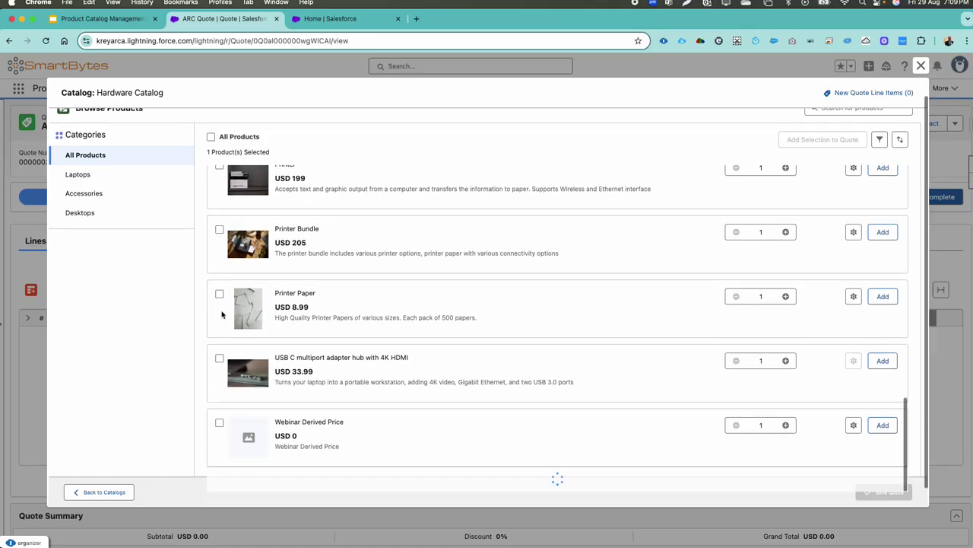
scroll(222, 313, "down", 2)
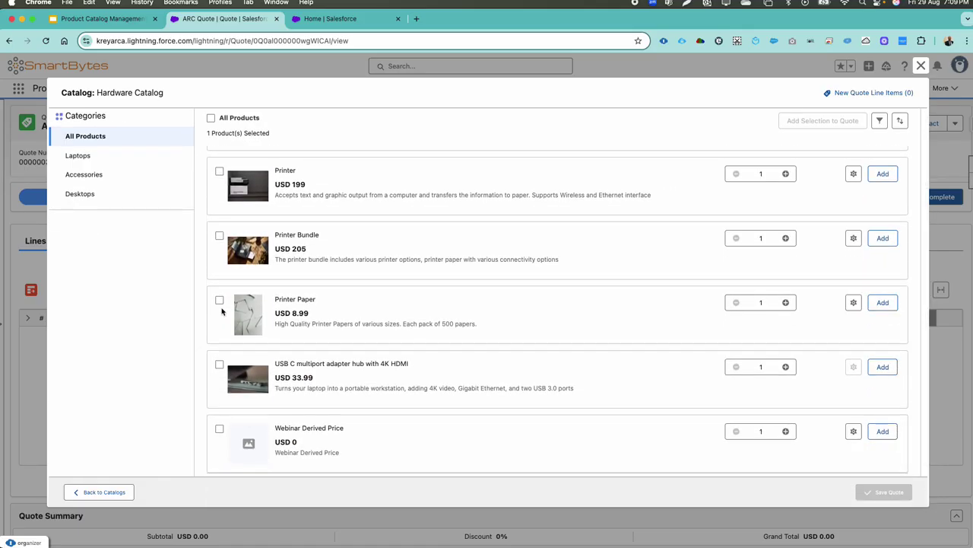
scroll(412, 299, "up", 20)
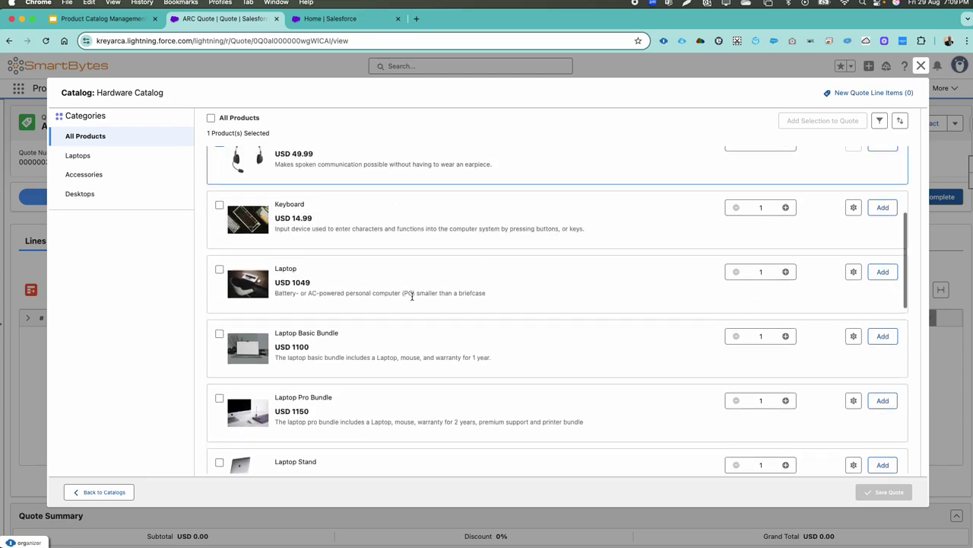
scroll(412, 299, "up", 3)
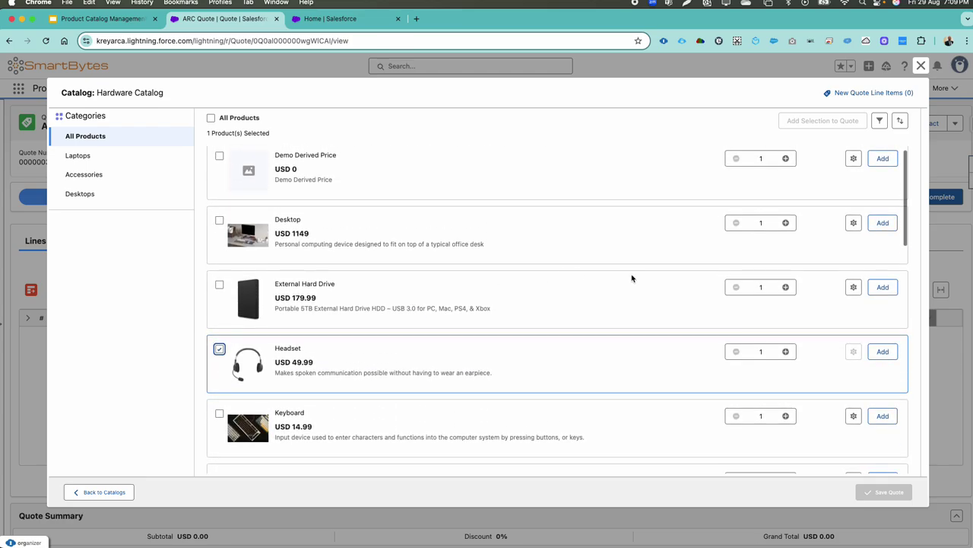
left_click(220, 156)
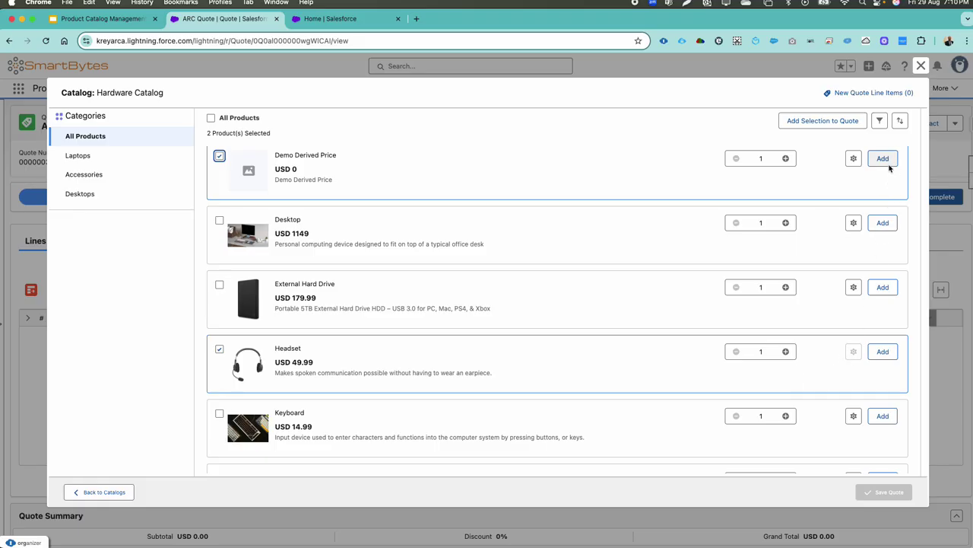
left_click(818, 121)
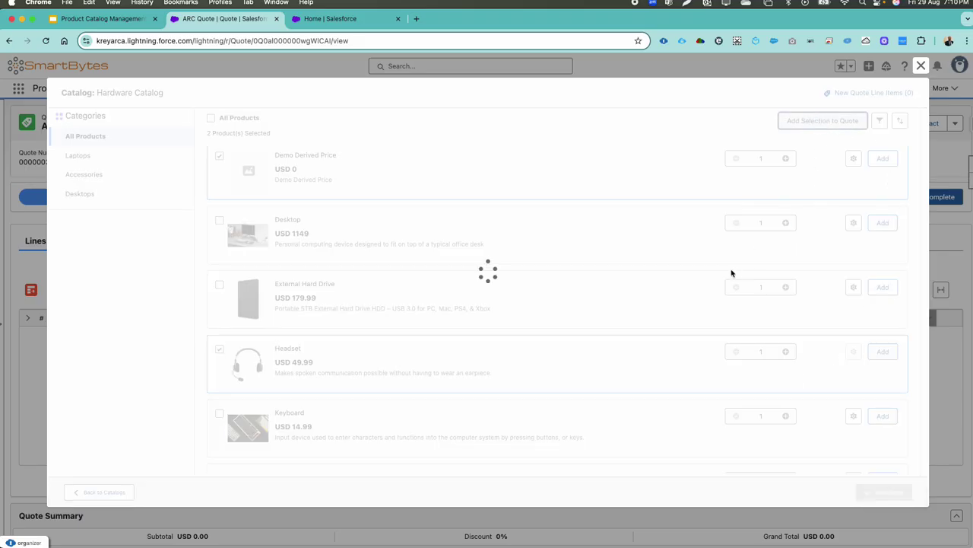
left_click(885, 492)
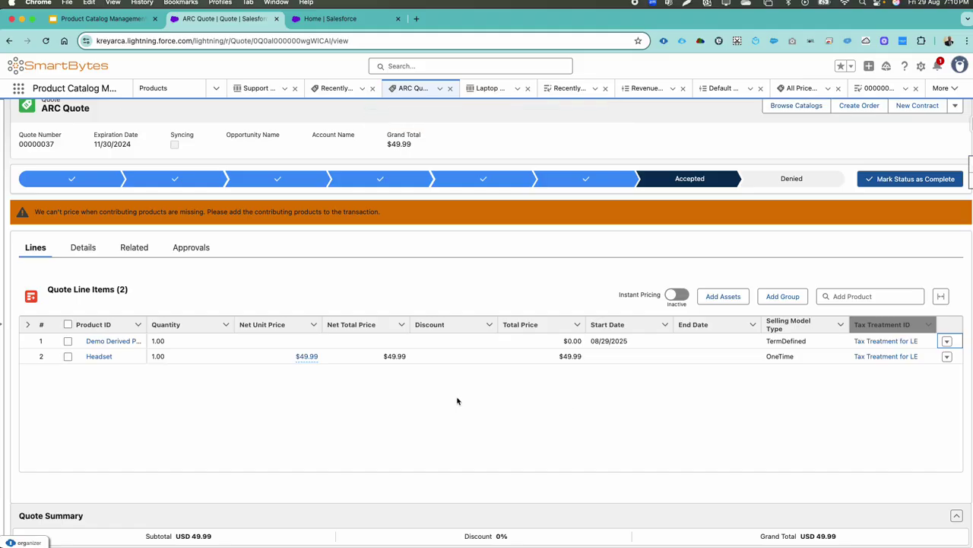
Inspect the calculation details of the Demo Derived Price line's net unit price, then close them
left_click(306, 356)
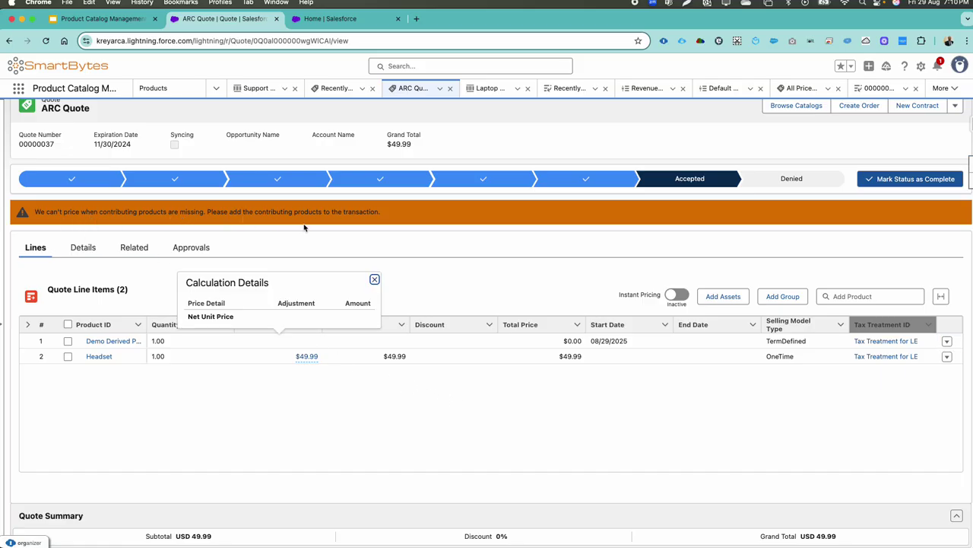
left_click(279, 260)
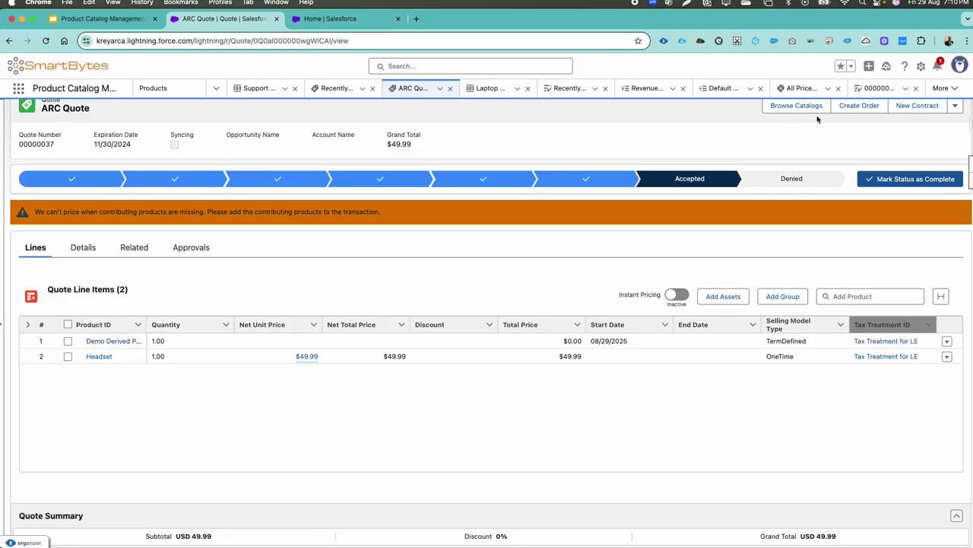
Locate the Derived Prices list and open the derived price record for Demo Derived Price
left_click(940, 89)
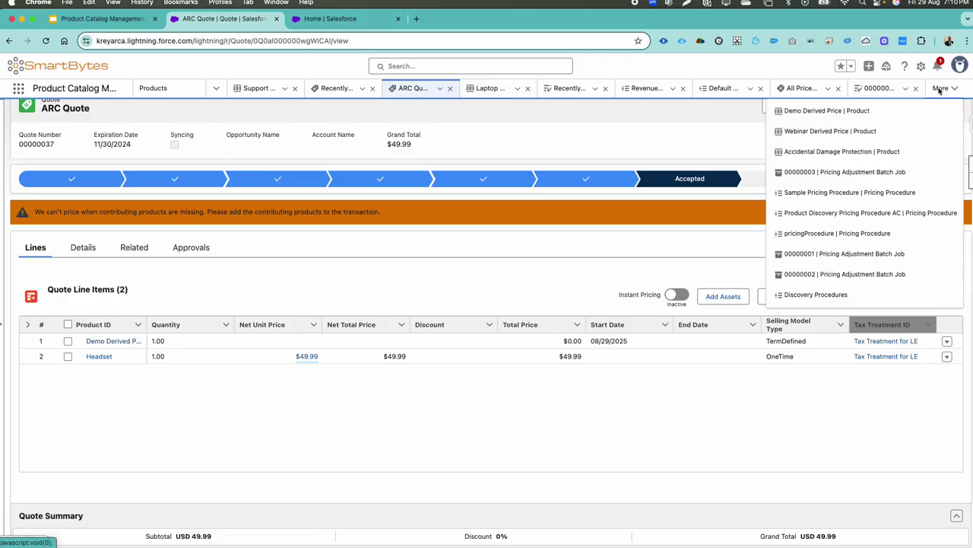
left_click(857, 111)
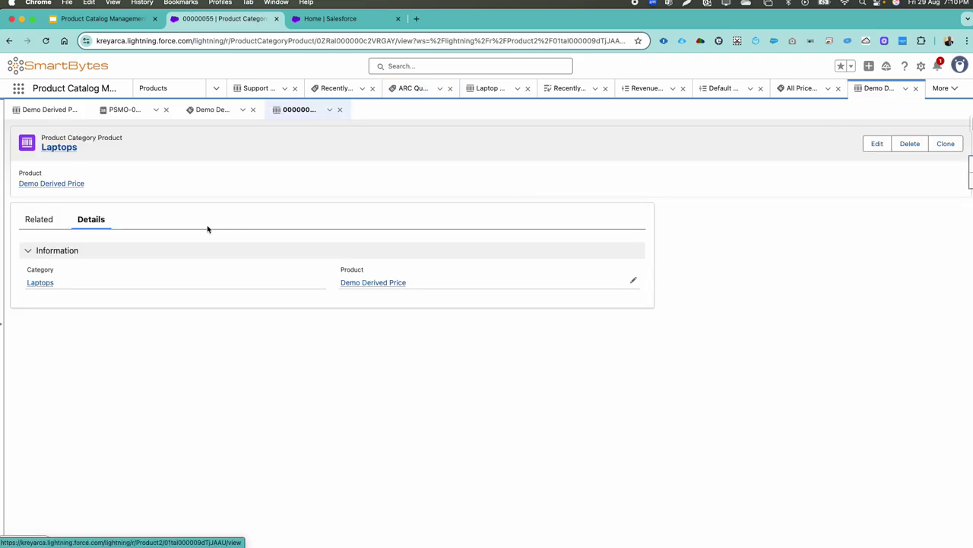
left_click(54, 113)
left_click(801, 95)
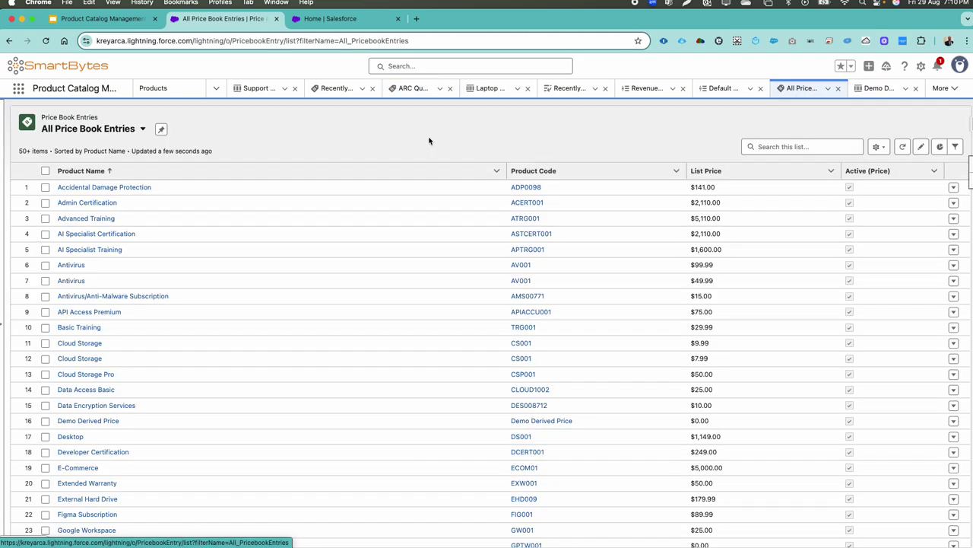
left_click(19, 88)
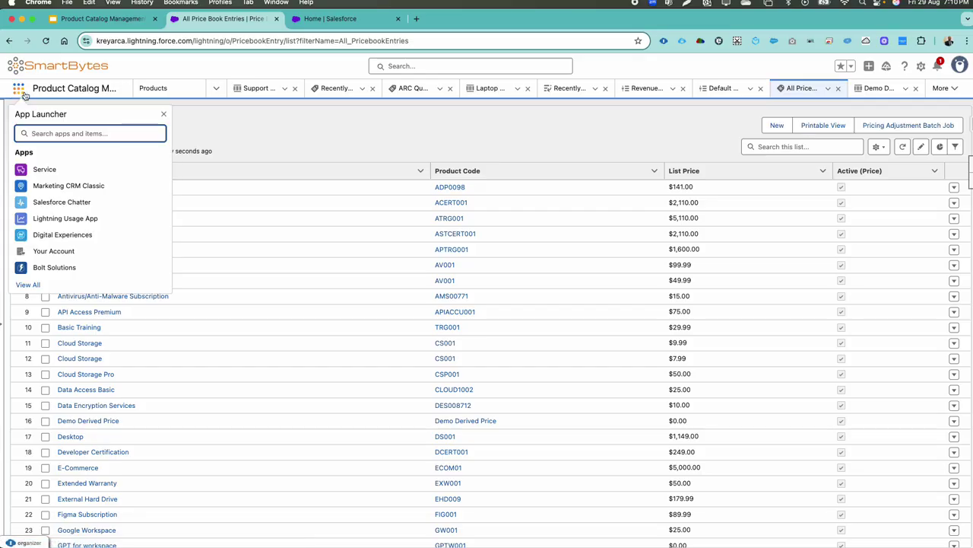
type("derv")
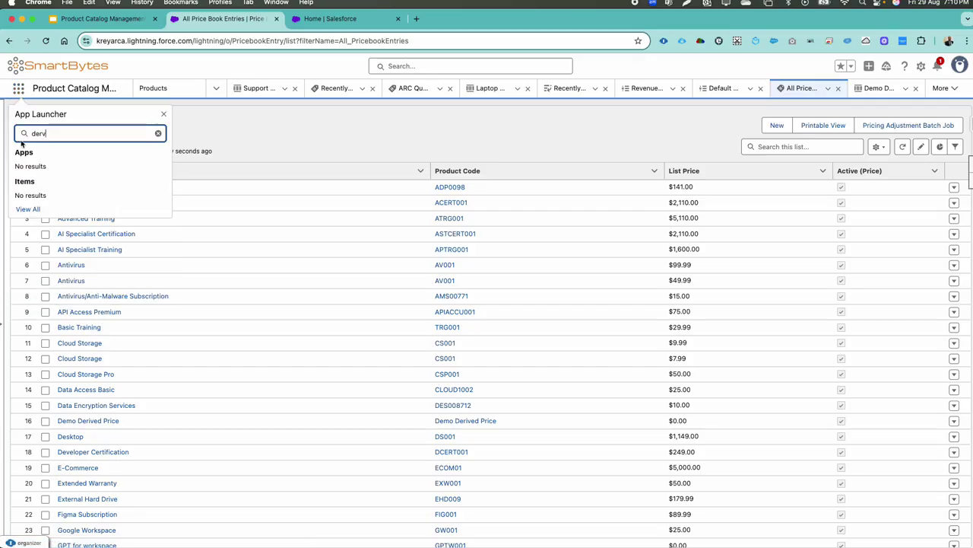
key("BackSpace")
left_click(36, 197)
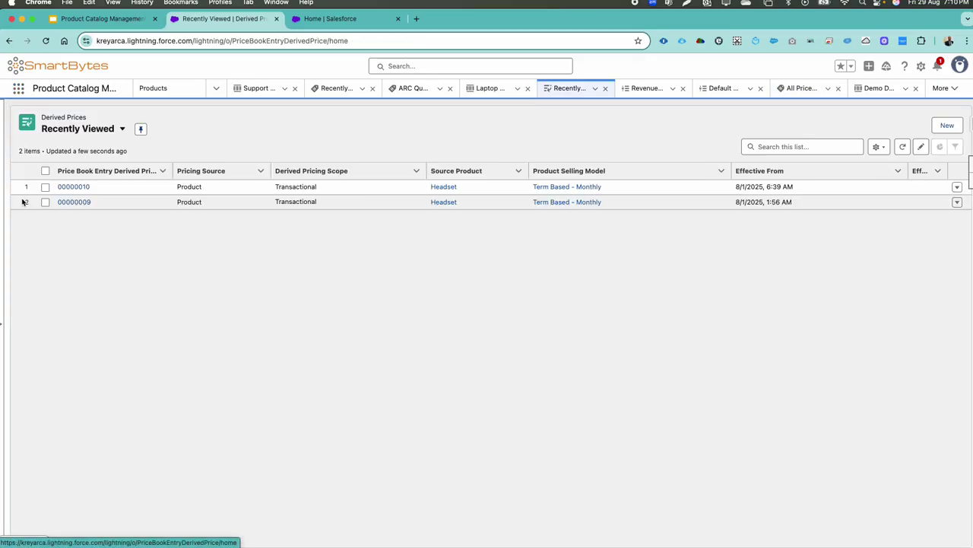
left_click(82, 187)
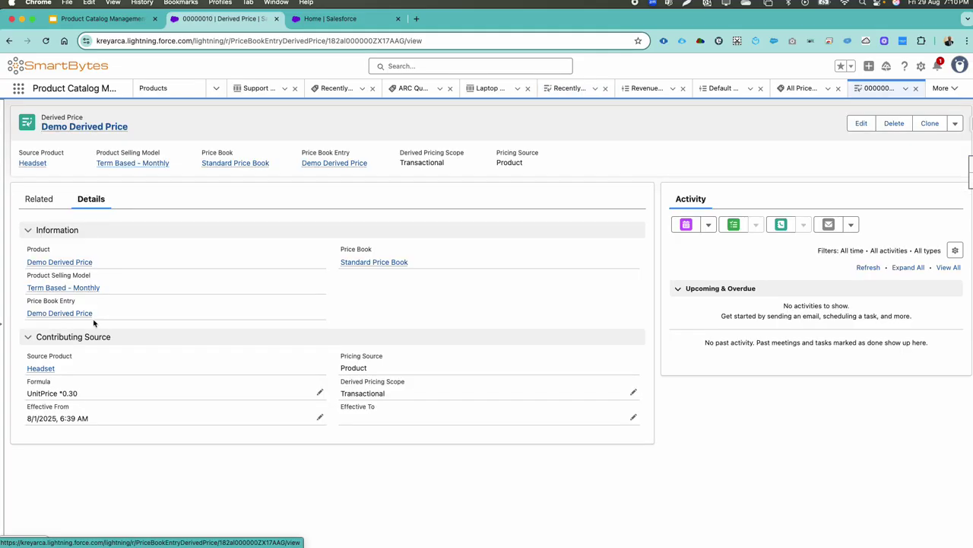
Select the source product name Headset in the record and find it on the ARC Quote page
left_click_drag(63, 370, 21, 371)
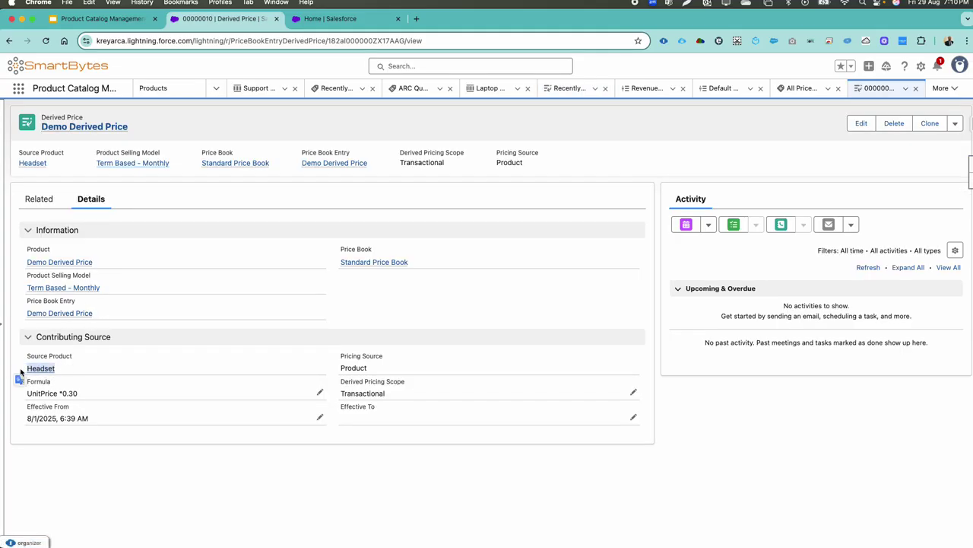
left_click(415, 88)
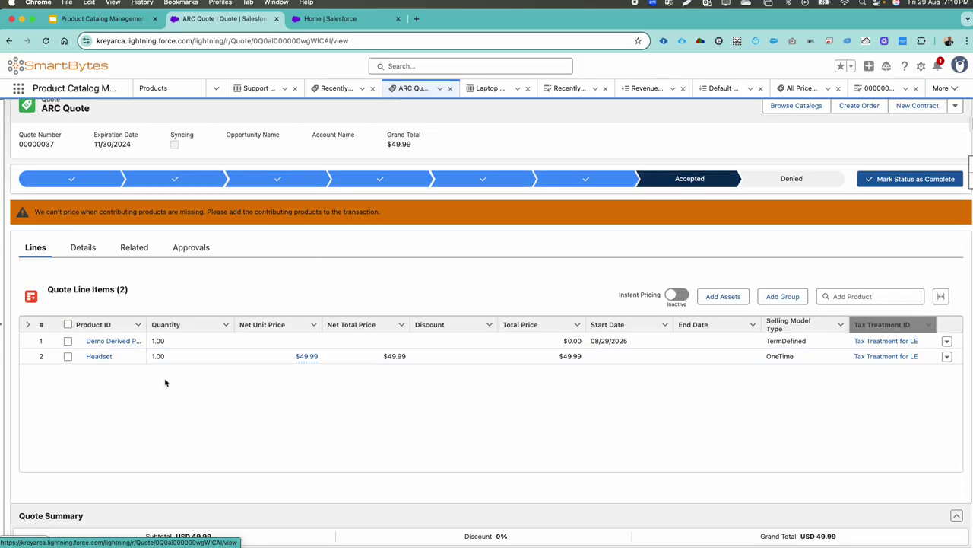
key("super+f")
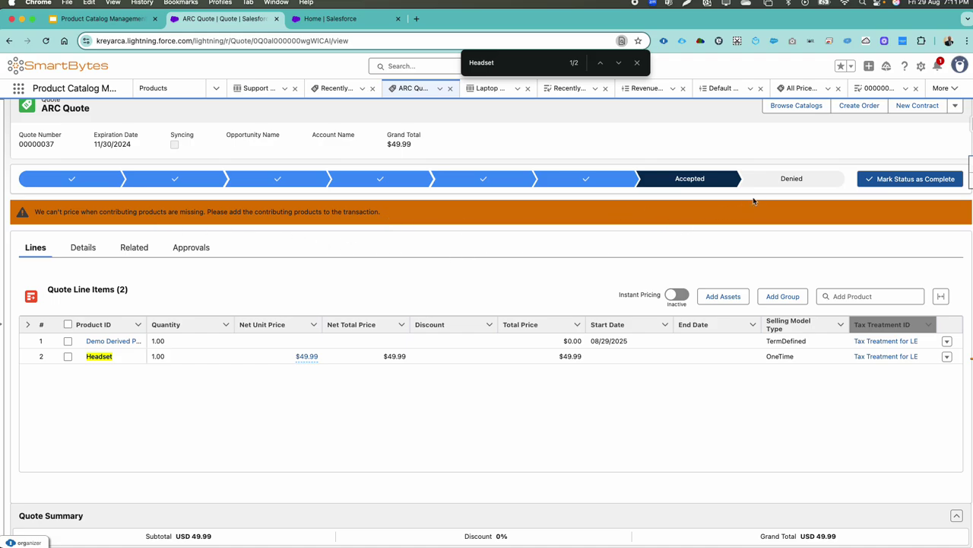
Browse the Hardware Catalog from the ARC Quote again and select Headset
left_click(794, 106)
left_click(64, 262)
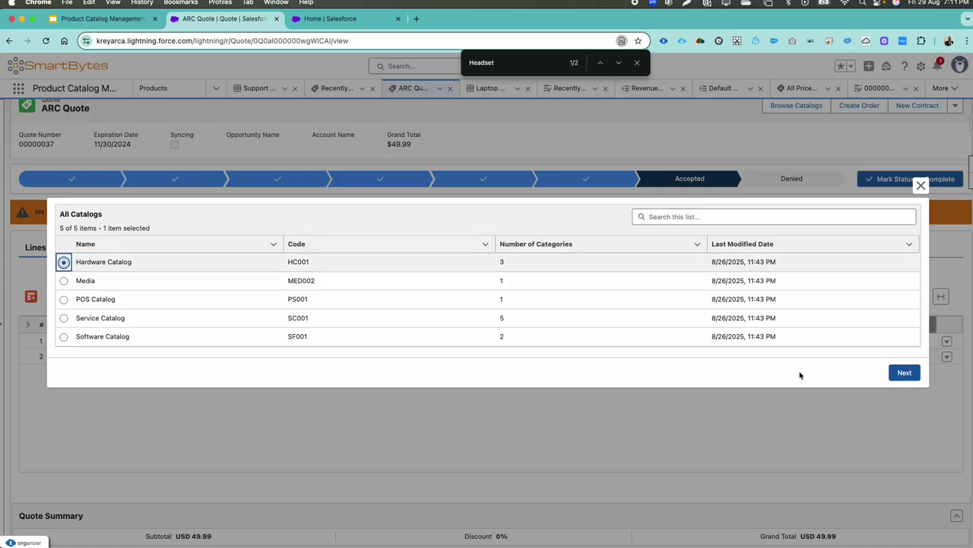
left_click(904, 373)
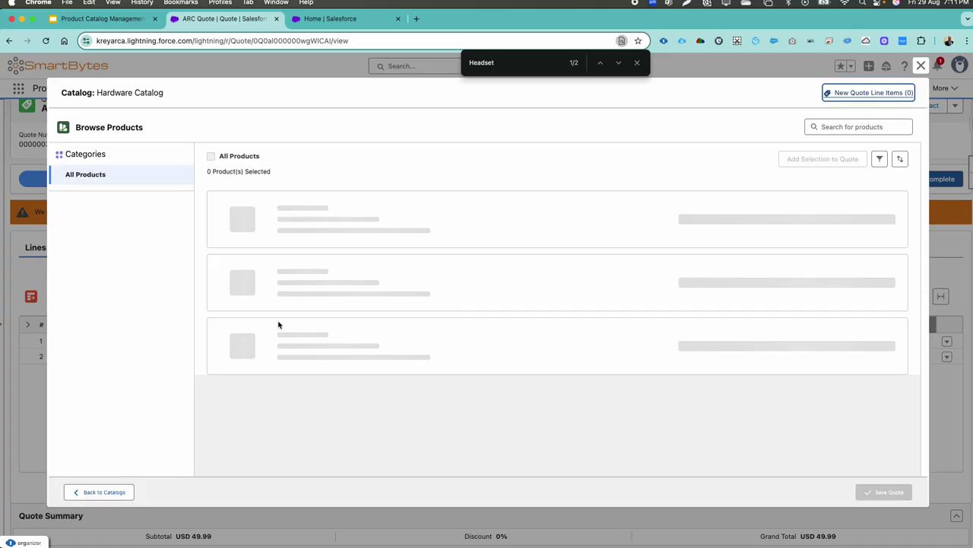
scroll(229, 367, "down", 2)
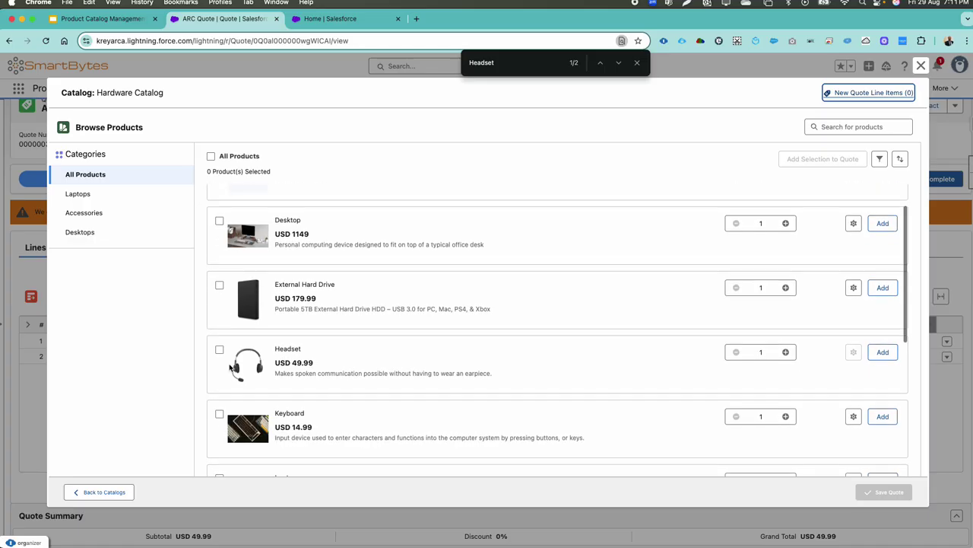
left_click(219, 348)
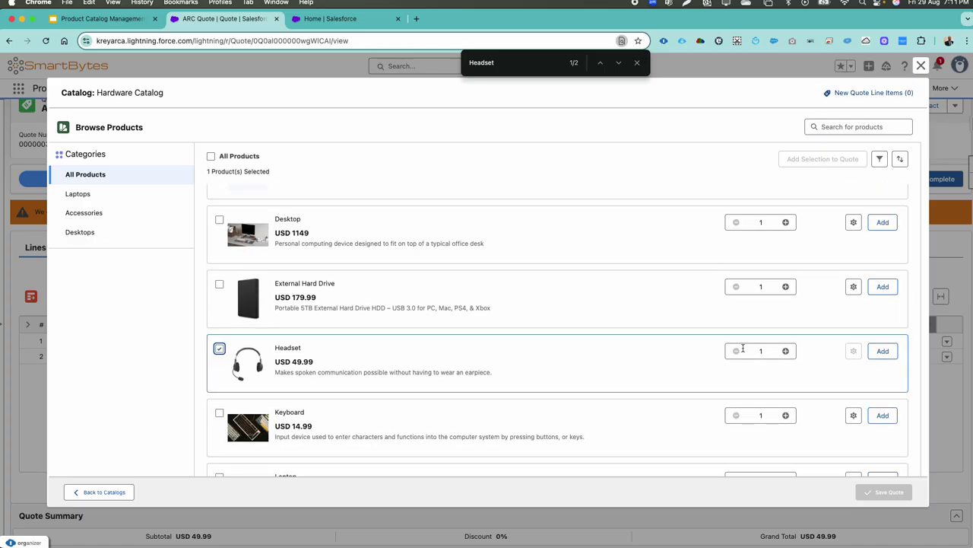
Set the Headset quantity to 10, add it to the quote and save the quote
left_click(785, 350)
left_click(786, 351)
left_click(786, 351)
left_click(786, 351)
left_click(785, 350)
left_click(785, 351)
left_click(786, 350)
left_click(785, 351)
left_click(884, 350)
left_click(889, 492)
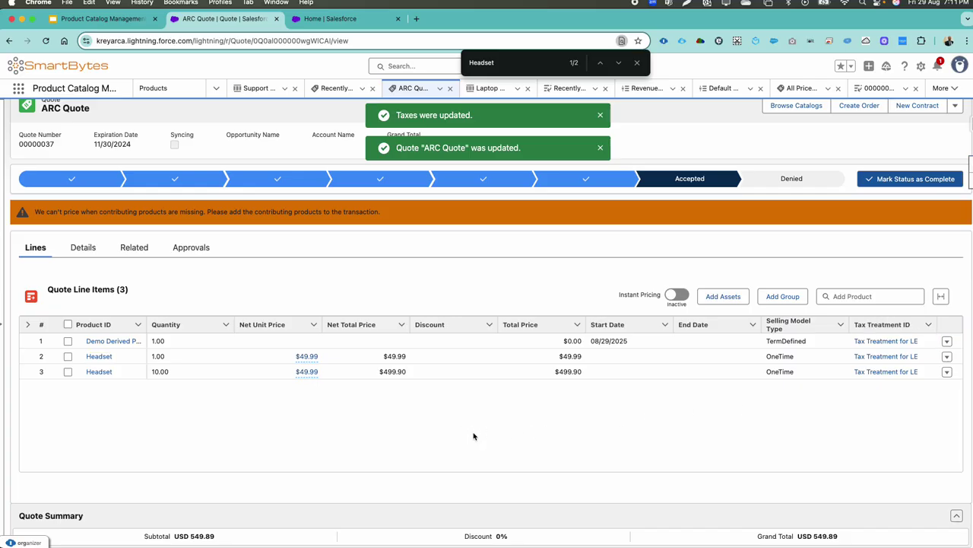
Refresh the Price Book Entries V2 decision table in Setup
mouse_move(291, 345)
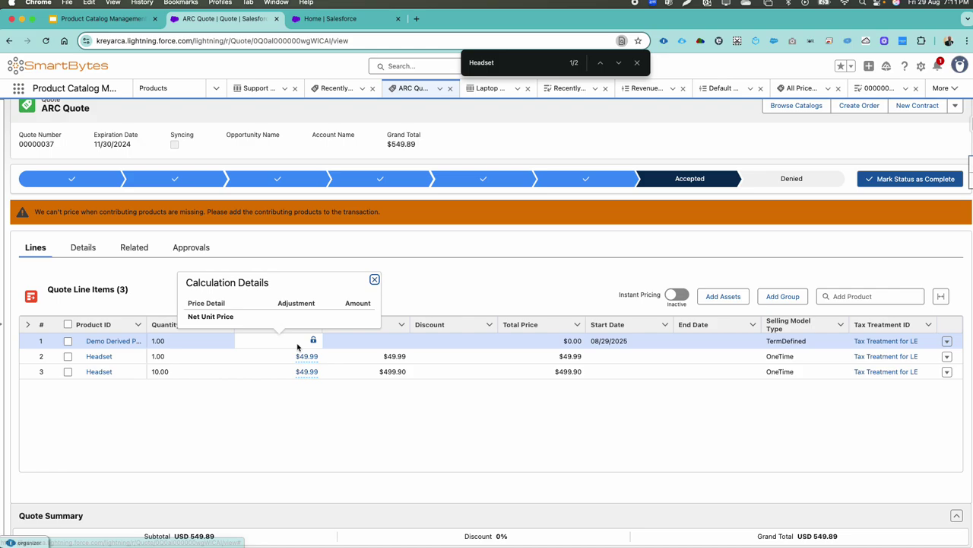
left_click(298, 24)
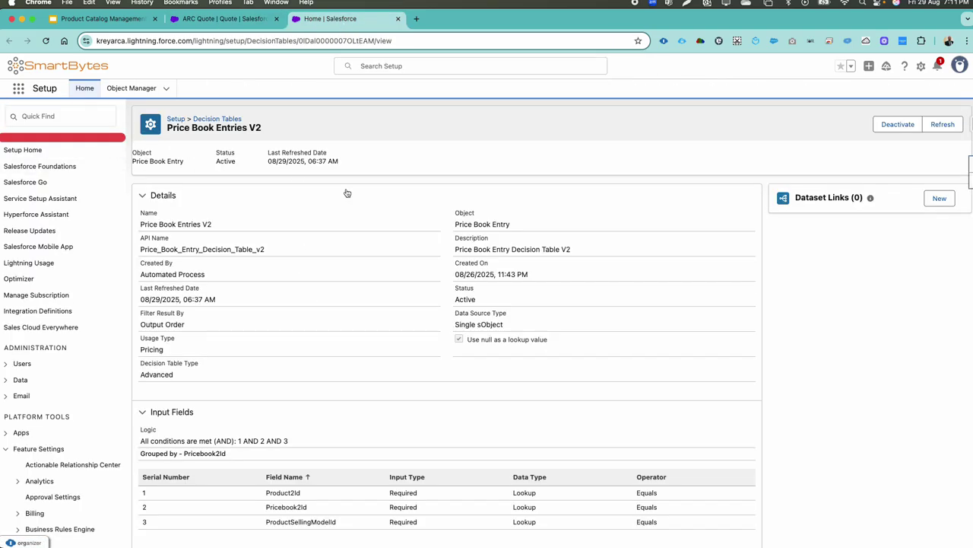
left_click(941, 125)
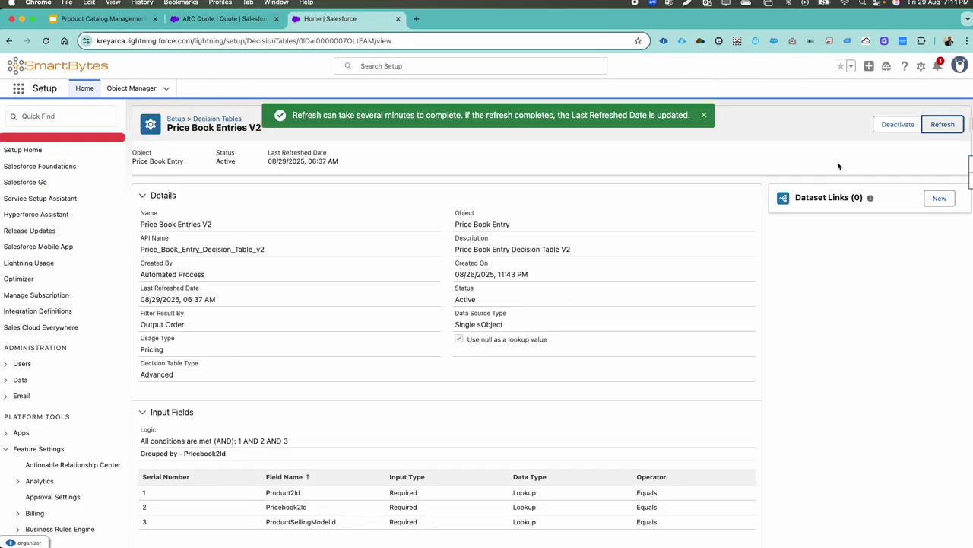
Return to the ARC Quote, delete the Demo Derived Price line item and save the quote lines
left_click(236, 19)
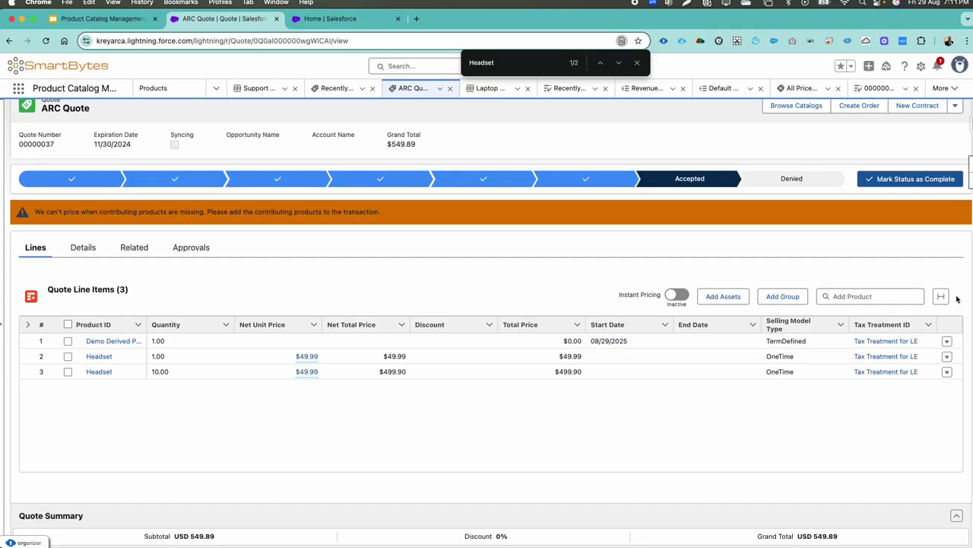
left_click(947, 342)
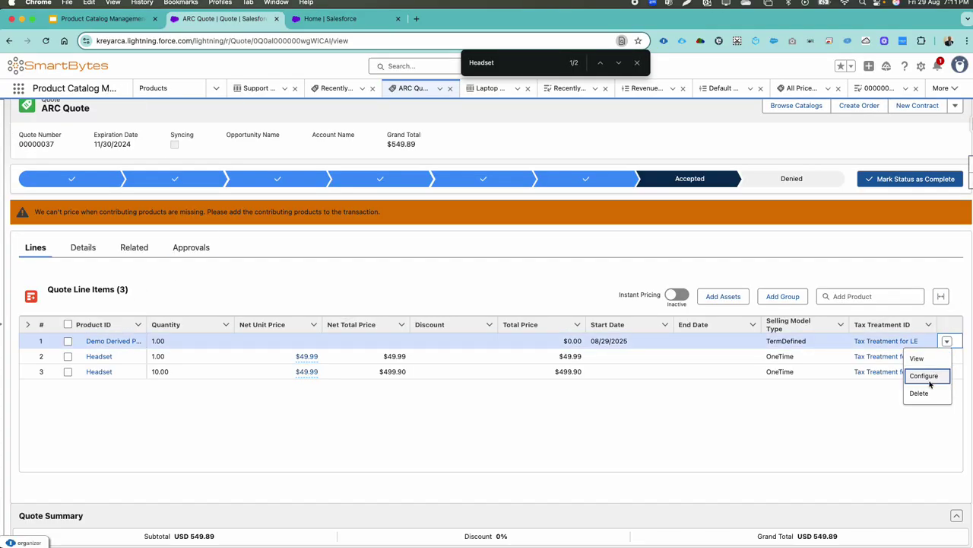
left_click(927, 392)
left_click(692, 341)
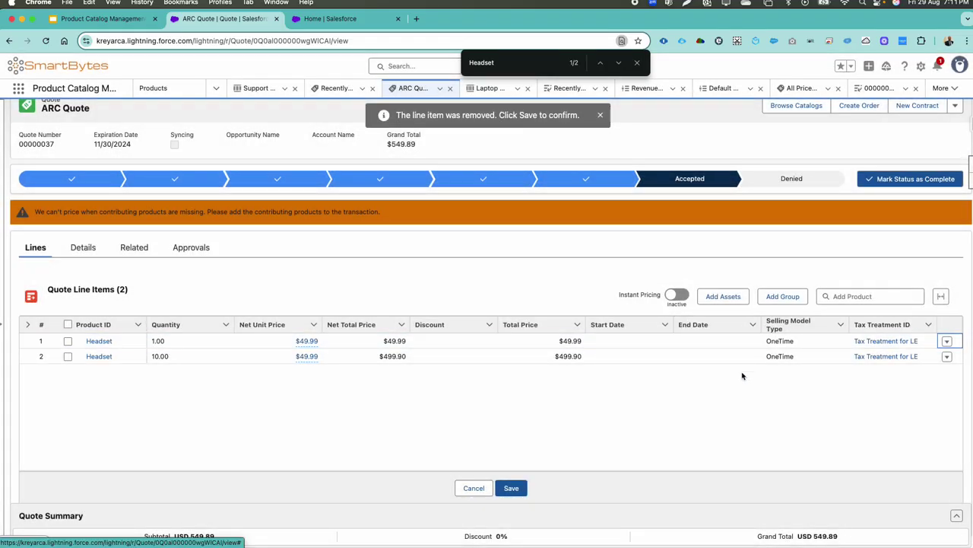
left_click(522, 488)
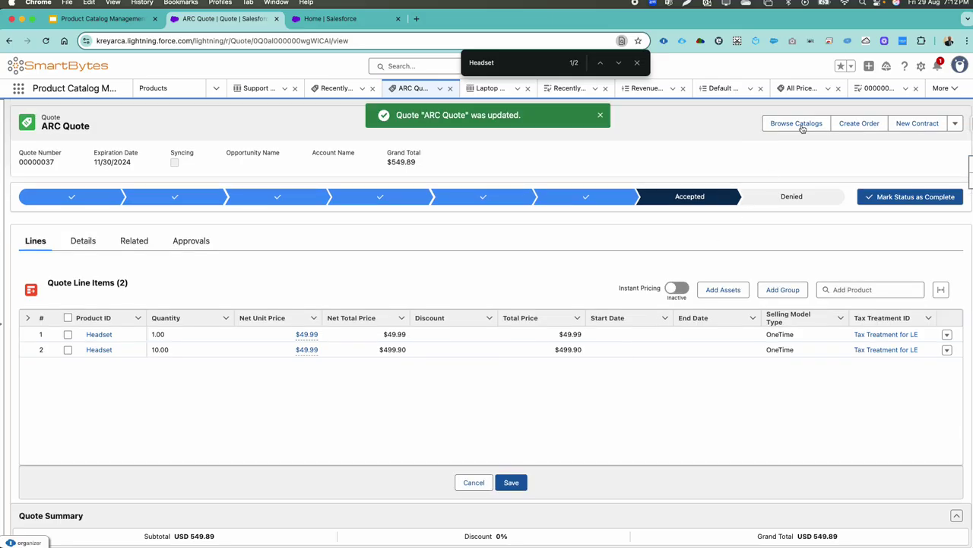
Delete the Headset line item with quantity 1 from the ARC Quote
left_click(947, 335)
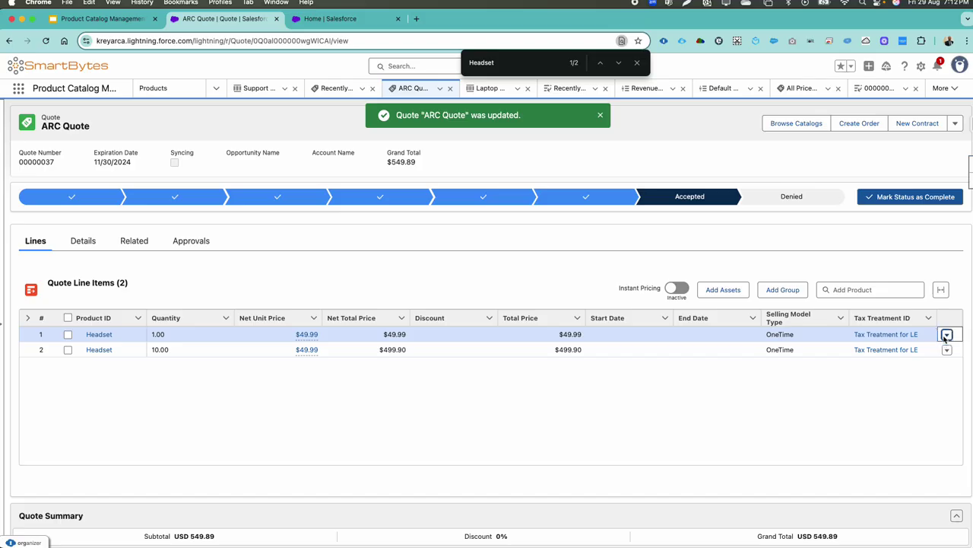
left_click(917, 367)
left_click(672, 337)
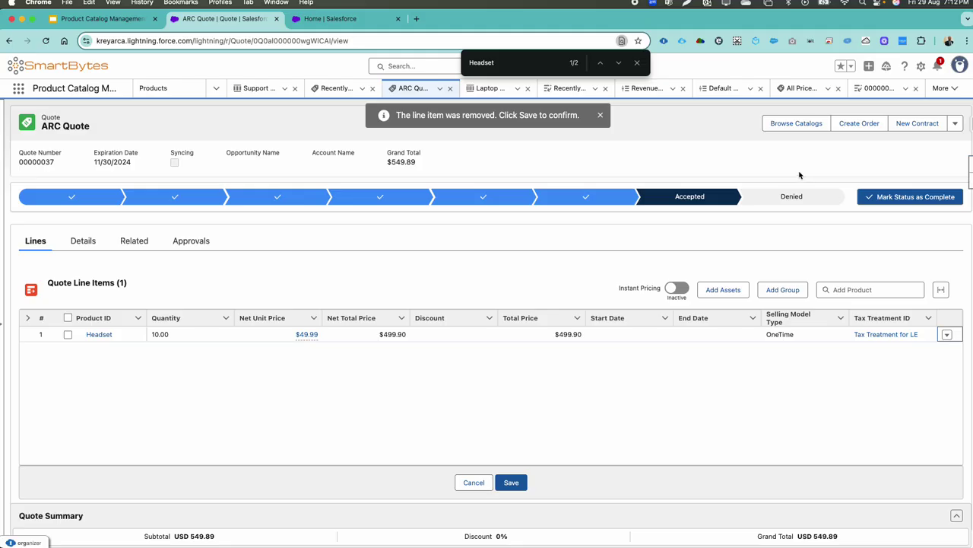
Browse the Hardware Catalog from the ARC Quote, add Demo Derived Price with quantity 1 and save the quote
left_click(791, 123)
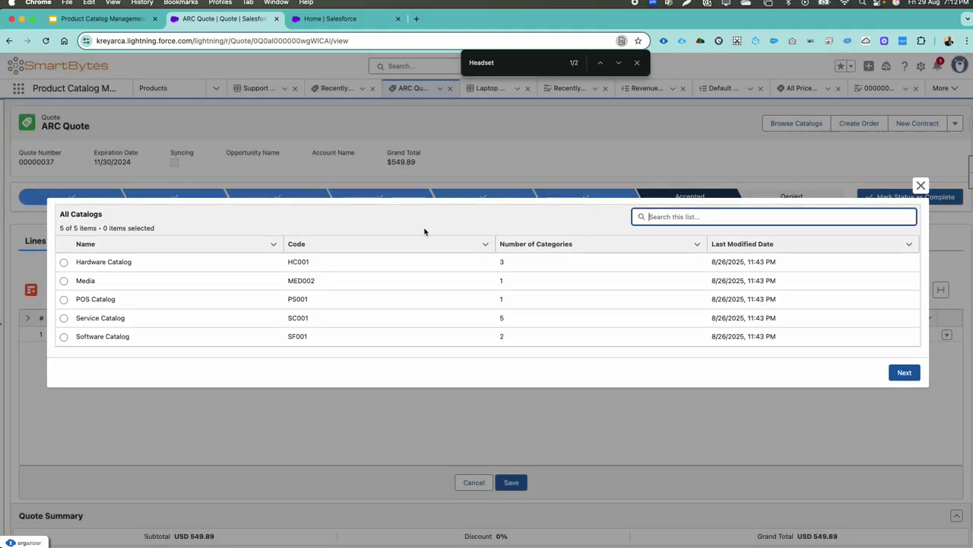
left_click(64, 262)
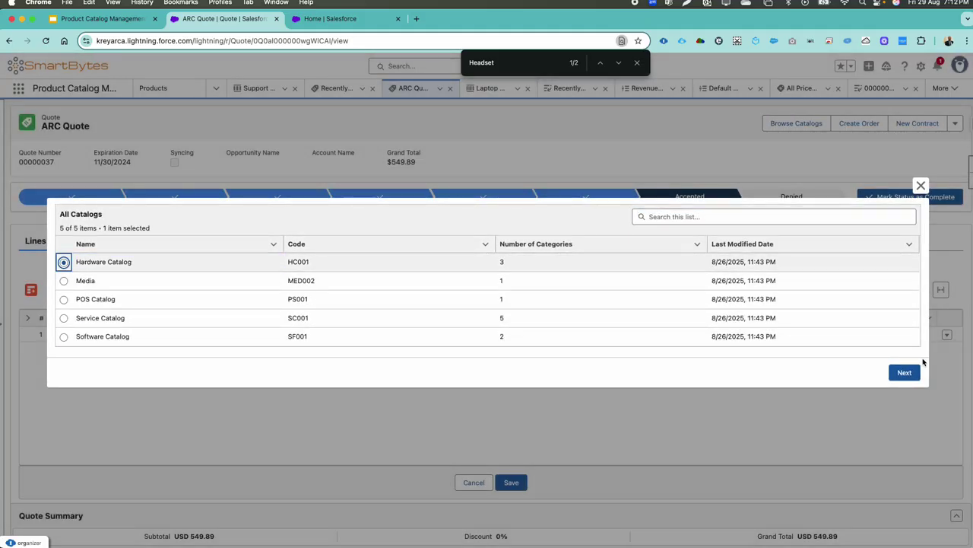
left_click(904, 372)
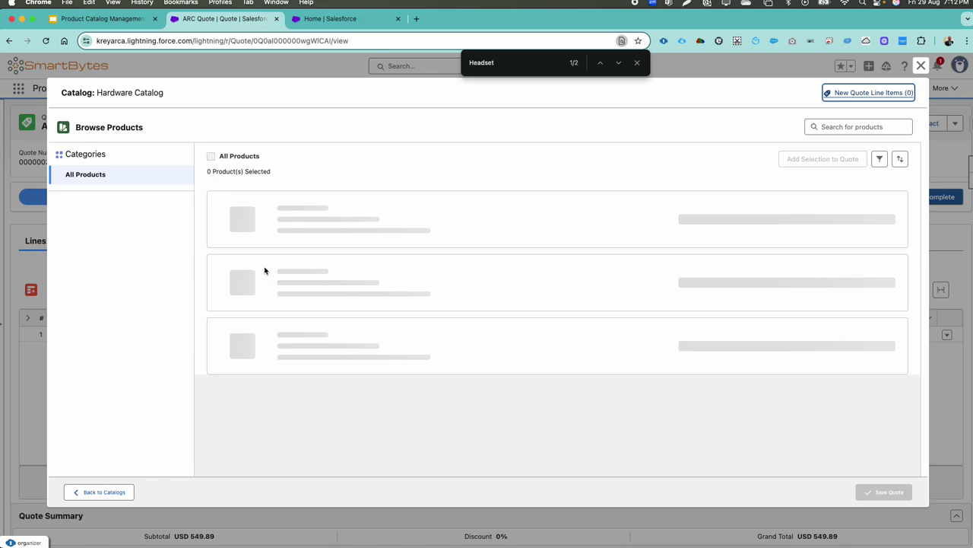
scroll(222, 245, "up", 3)
left_click(17, 195)
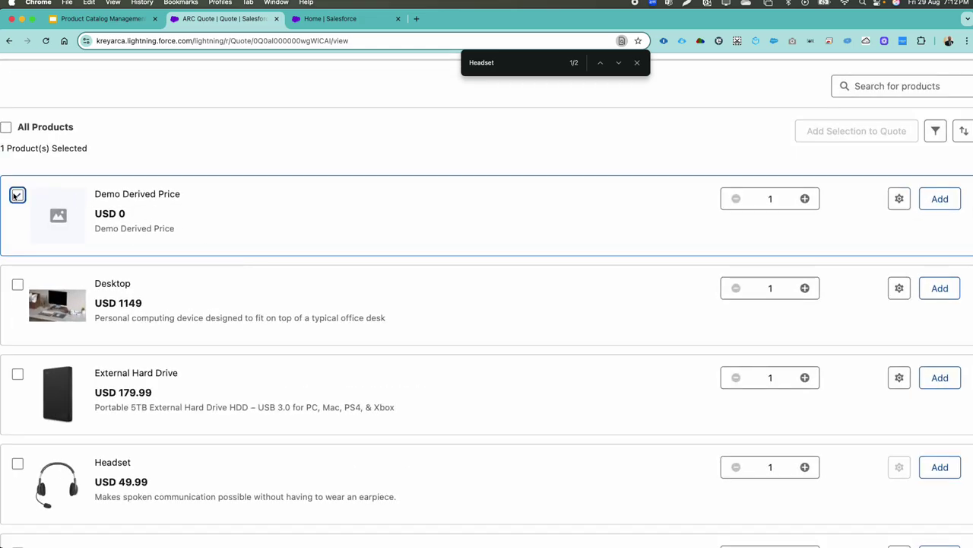
left_click(923, 202)
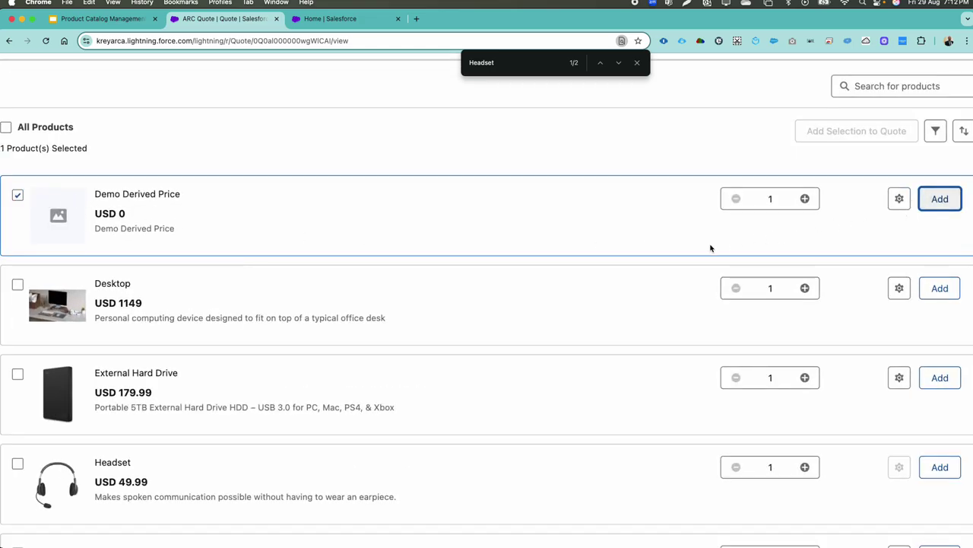
scroll(848, 400, "down", 10)
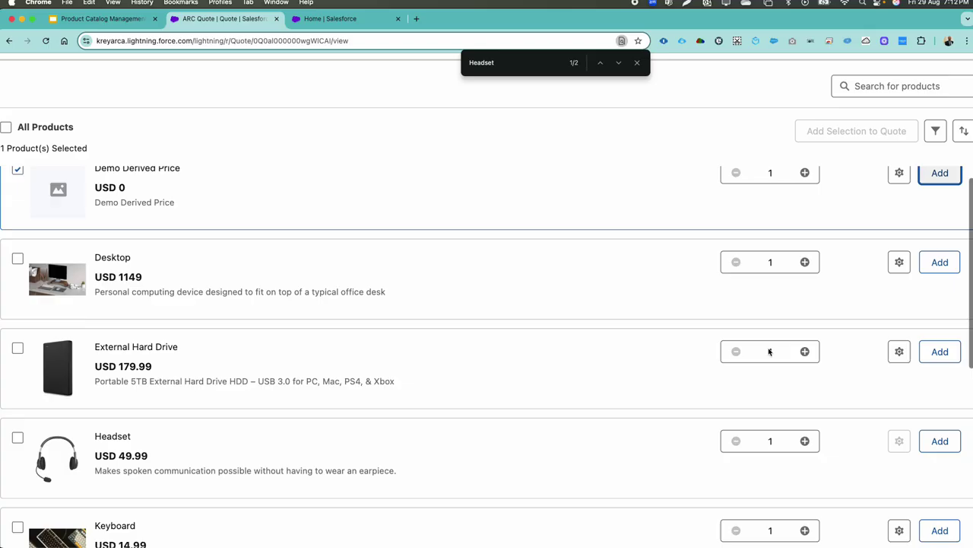
scroll(917, 457, "down", 6)
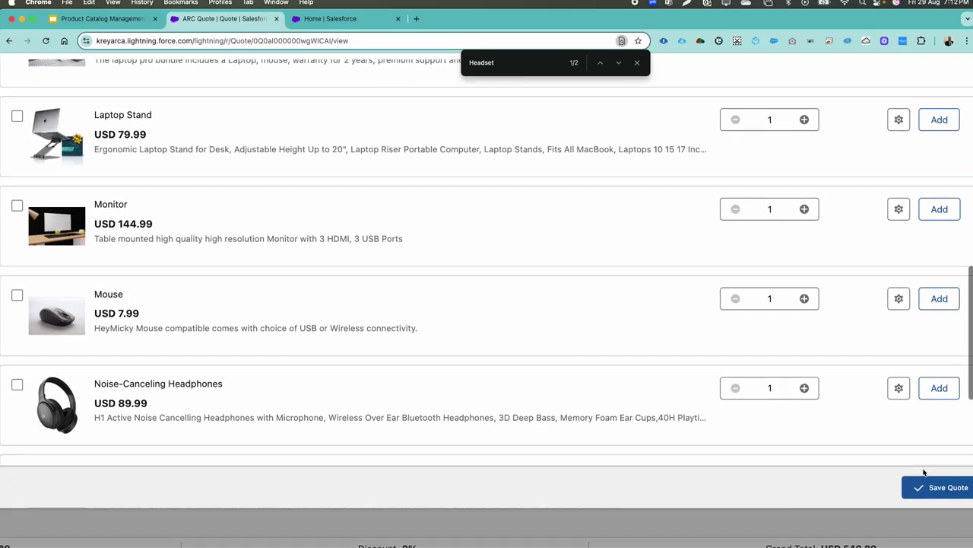
left_click(924, 473)
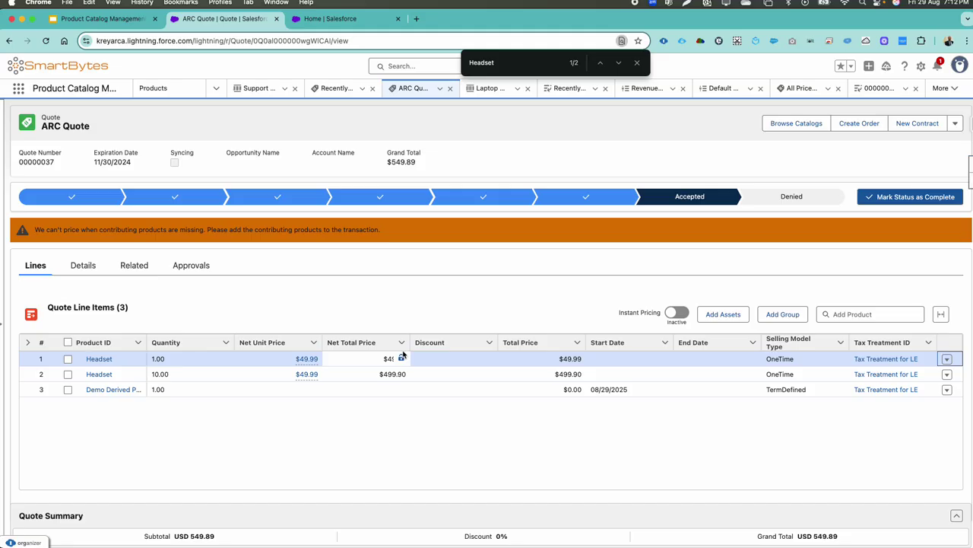
Open the Webinar Derived Price product and review its selling model option, price book entry and category
scroll(412, 228, "down", 1)
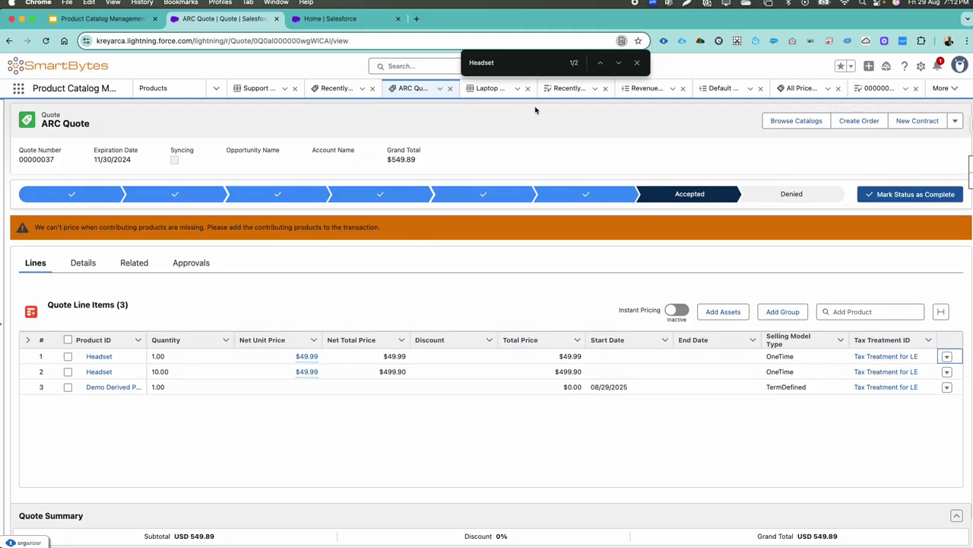
left_click(722, 89)
left_click(646, 89)
left_click(252, 96)
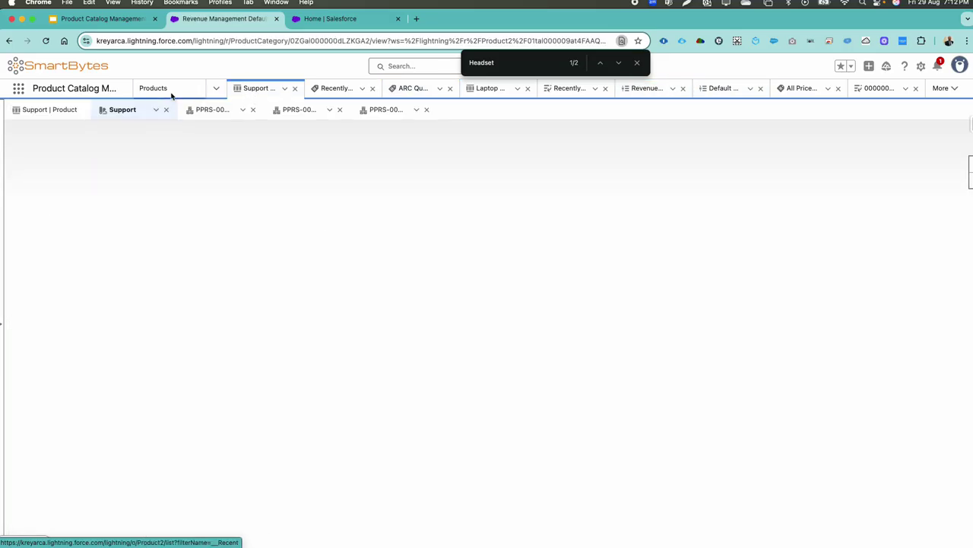
left_click(159, 95)
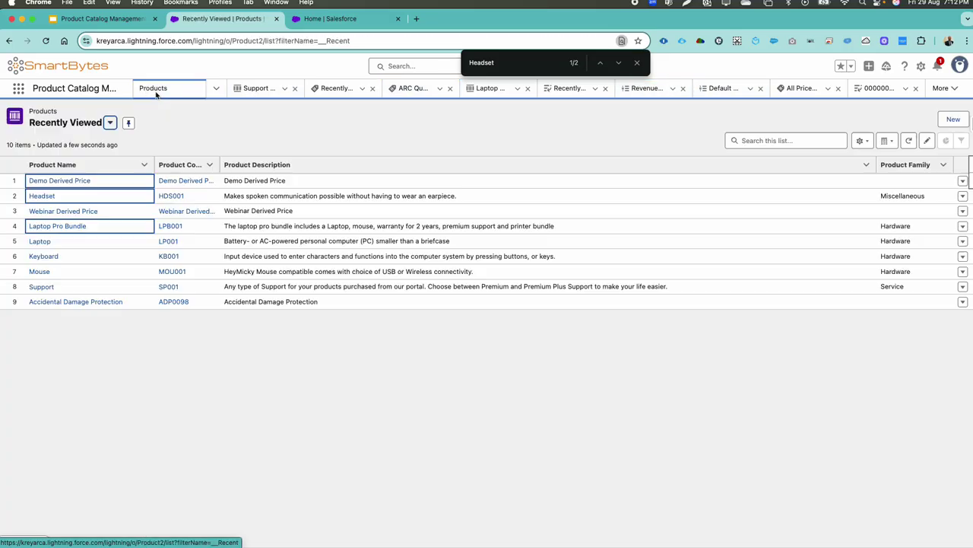
left_click(52, 212)
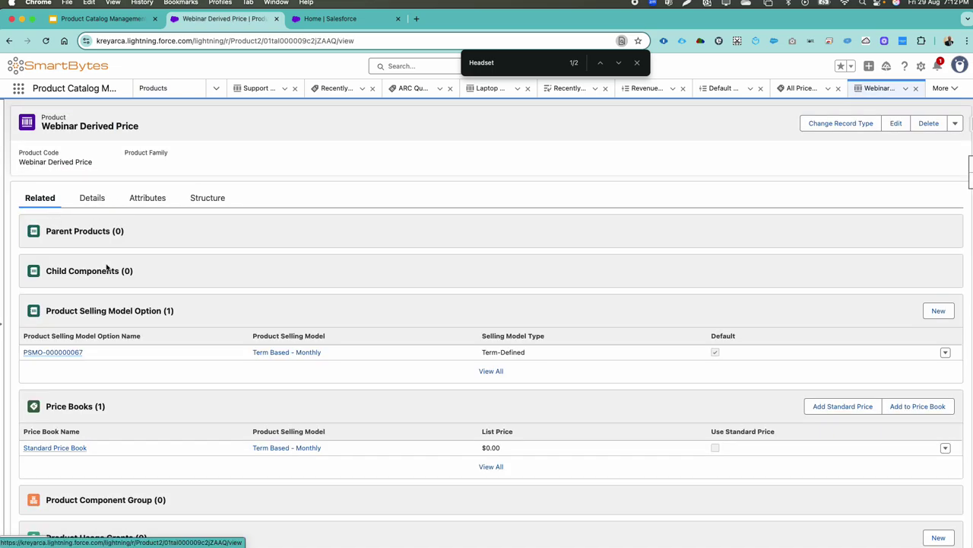
scroll(143, 318, "down", 3)
scroll(110, 234, "down", 1)
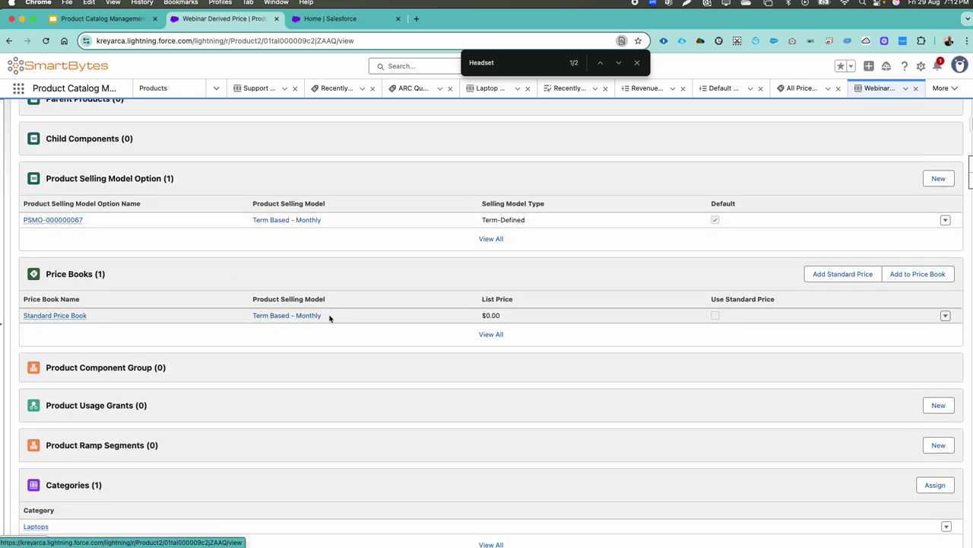
scroll(147, 232, "down", 3)
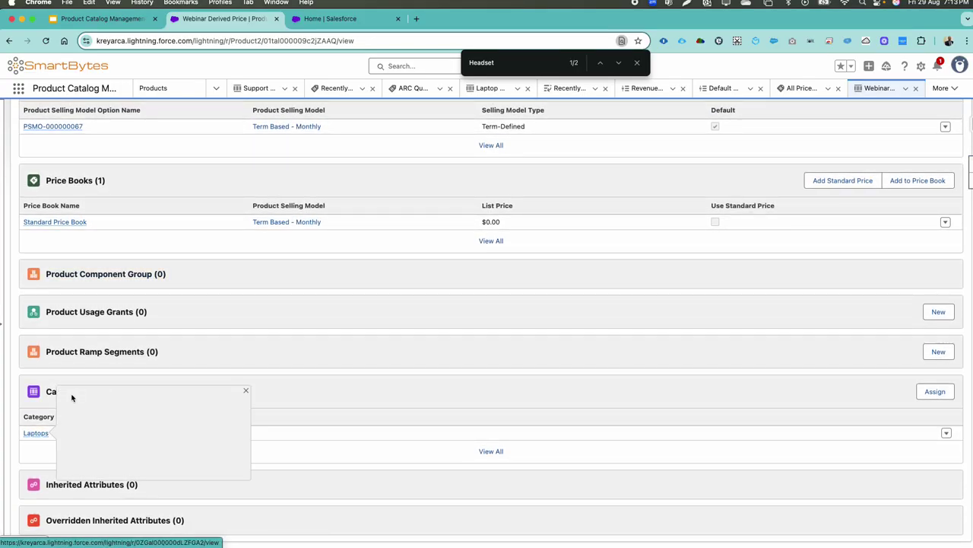
scroll(72, 393, "up", 9)
scroll(74, 234, "down", 1)
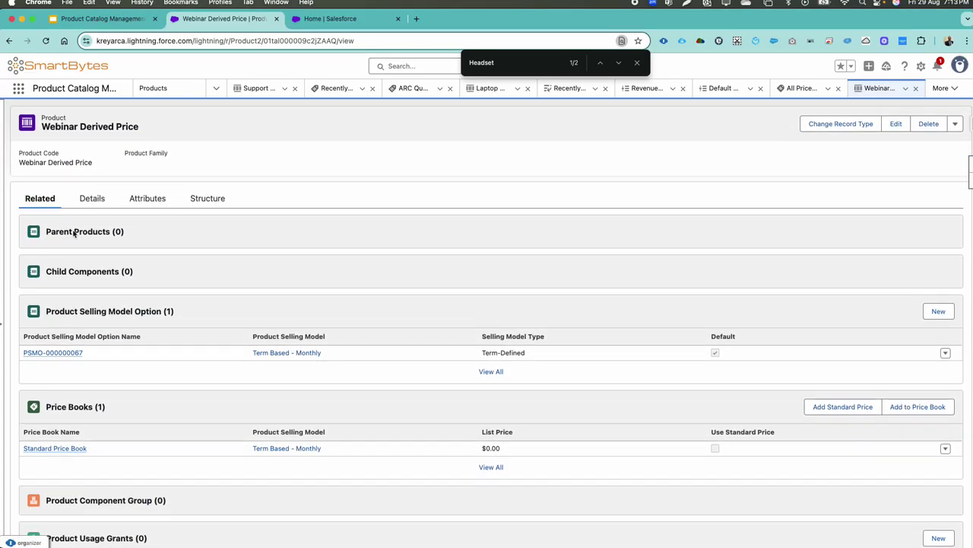
Go to the Derived Prices list and open record 00000009 for editing
left_click(18, 88)
type("d")
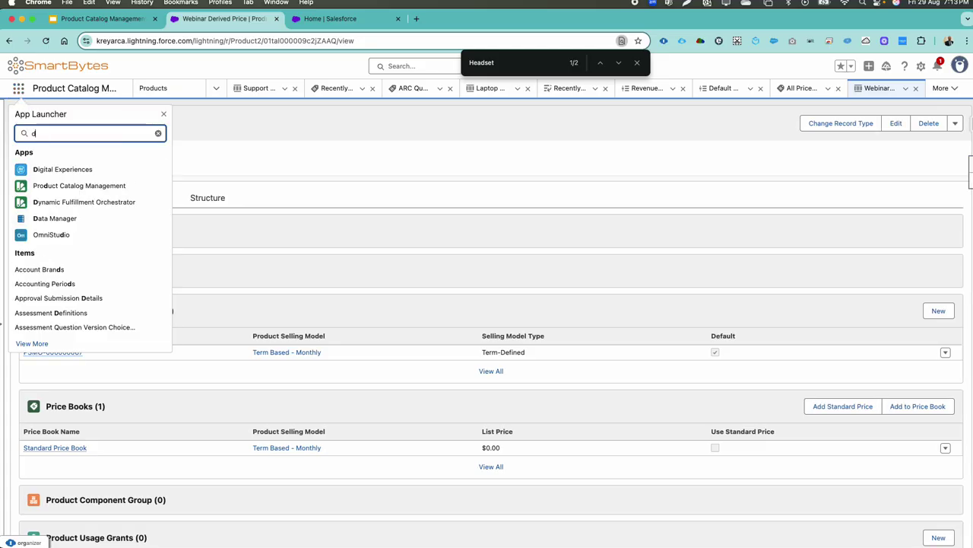
type("er")
left_click(76, 198)
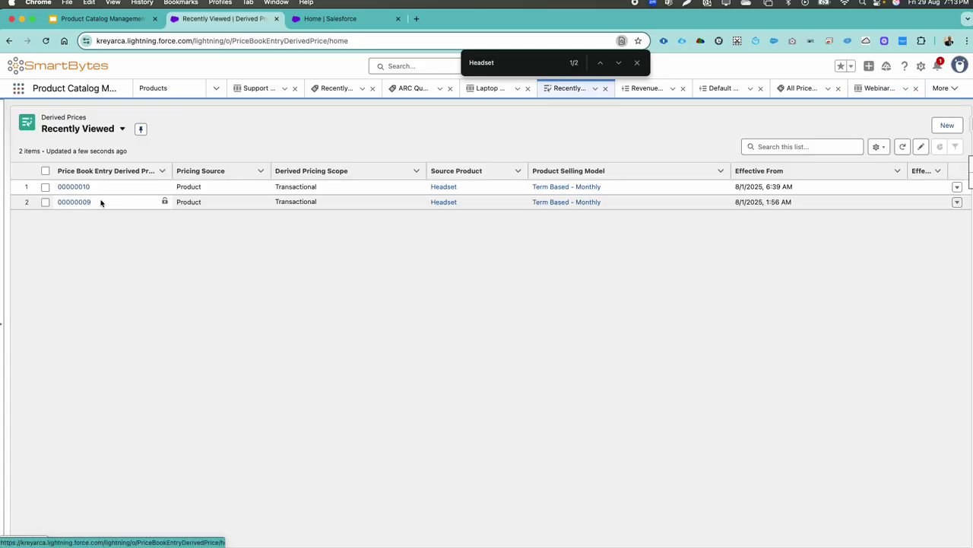
left_click(958, 202)
left_click(931, 185)
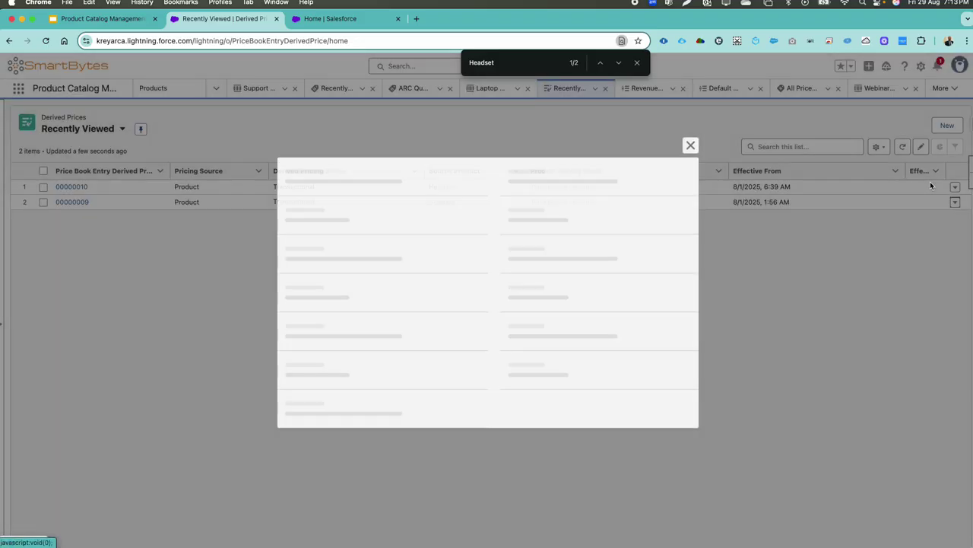
Check the product, selling model, price book, source product and pricing source of the derived price record
double_click(311, 221)
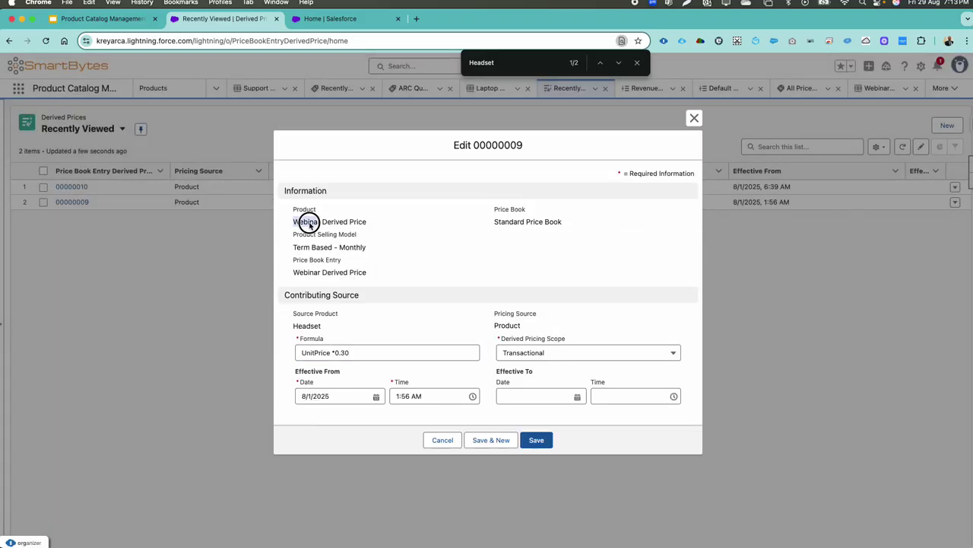
double_click(357, 221)
double_click(311, 248)
double_click(324, 248)
double_click(344, 249)
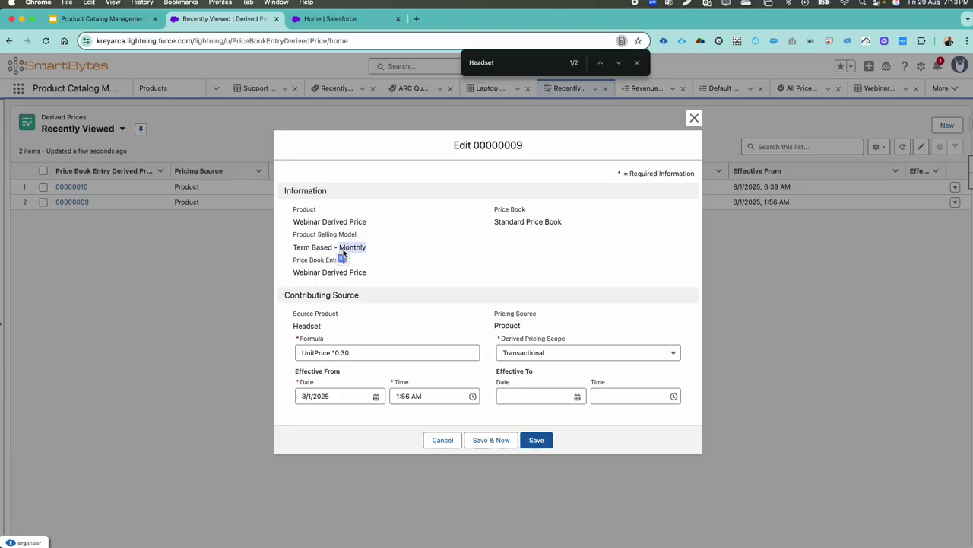
double_click(512, 222)
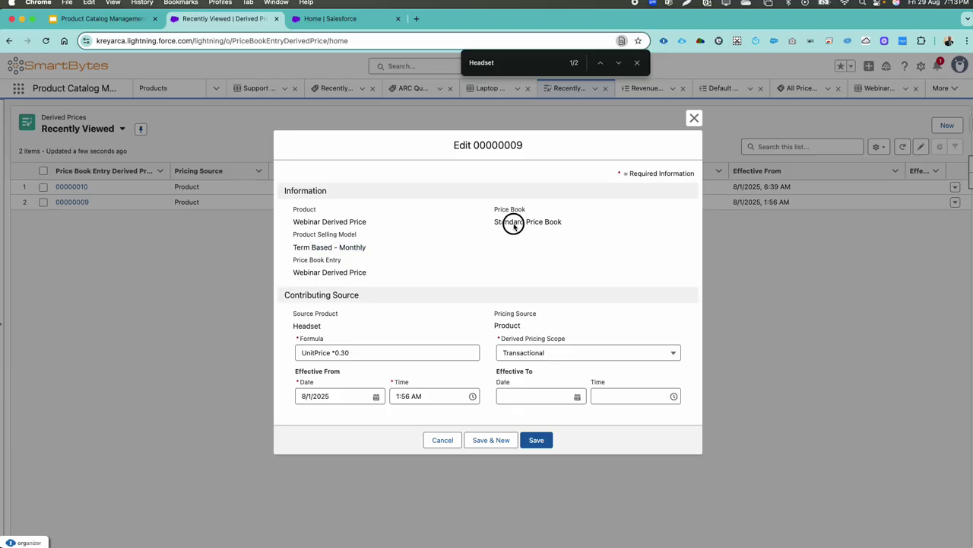
double_click(307, 325)
scroll(510, 322, "up", 5)
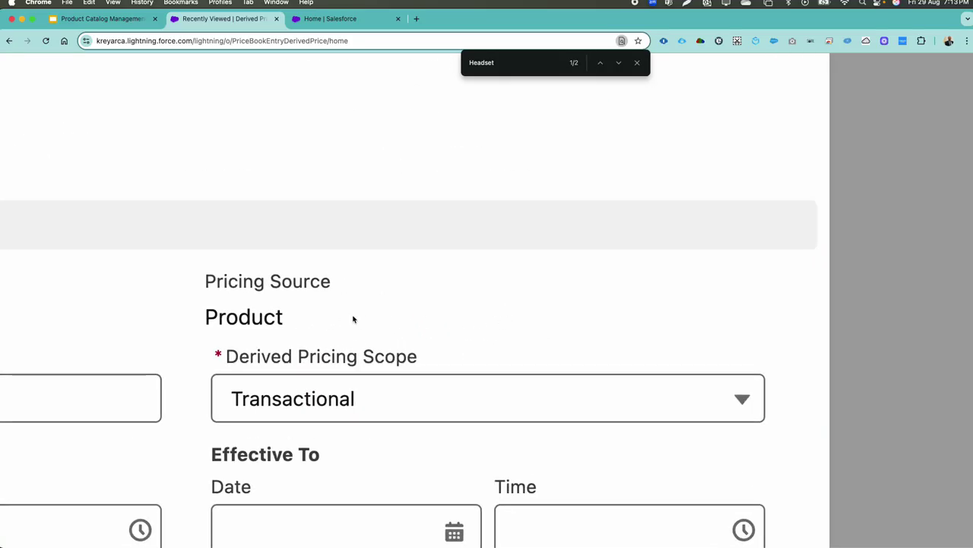
key("super+0")
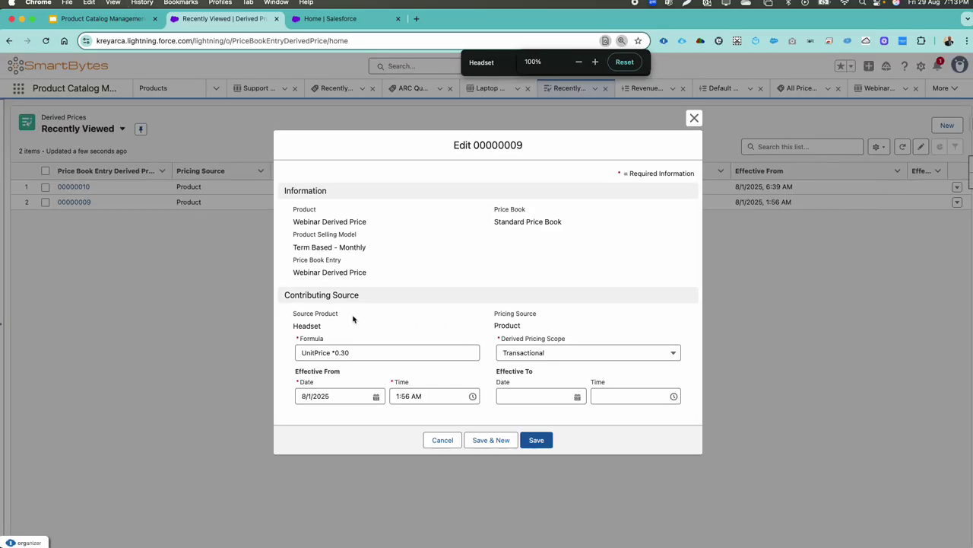
Review the Derived Pricing Scope options, keep Transactional and save the derived price record
left_click(541, 352)
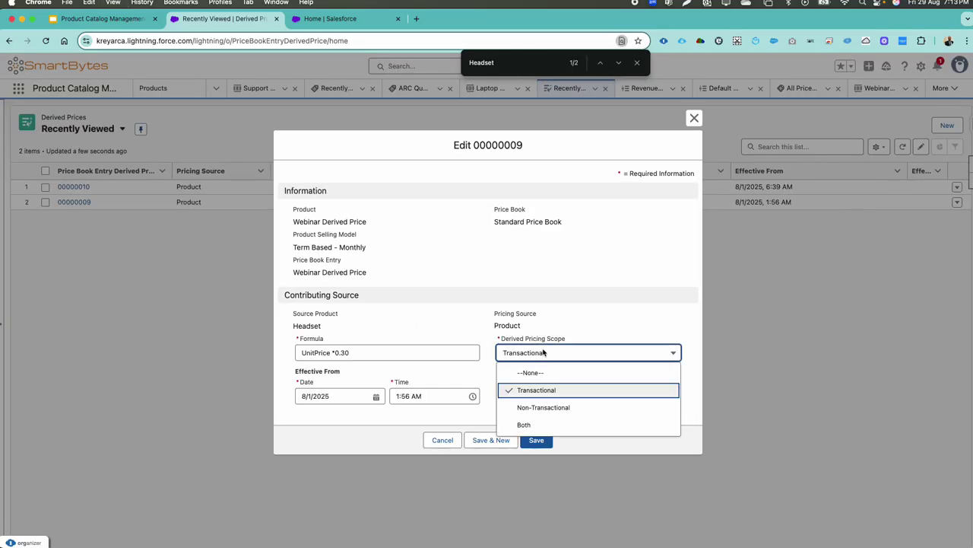
left_click(576, 325)
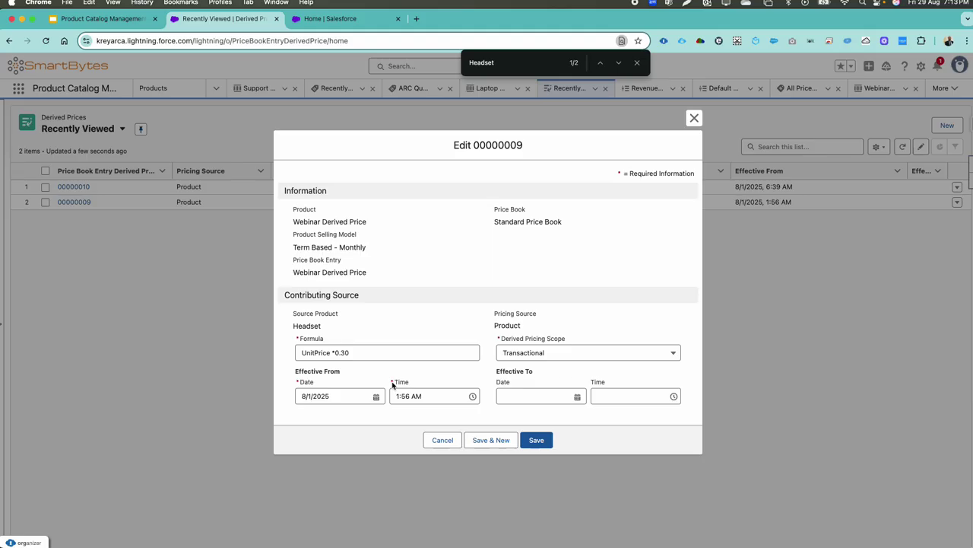
left_click(530, 441)
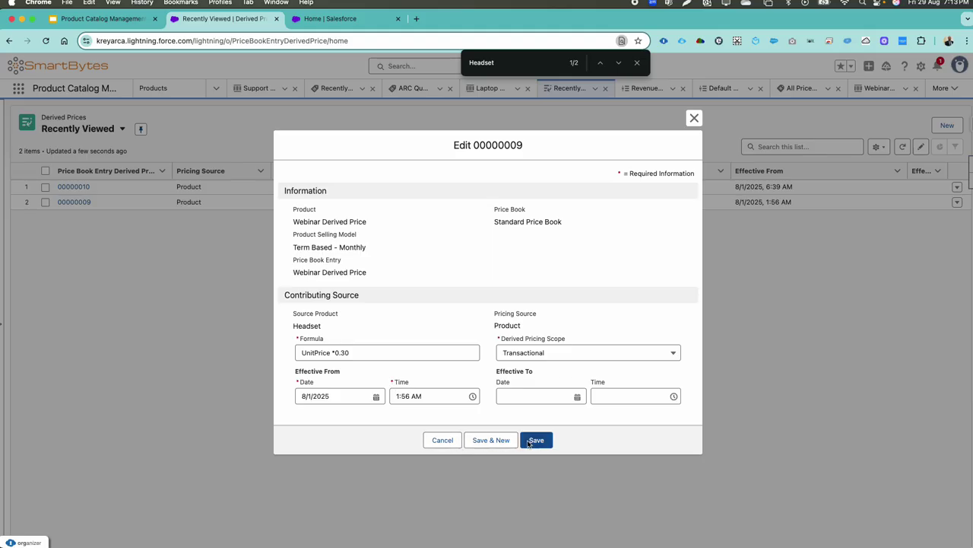
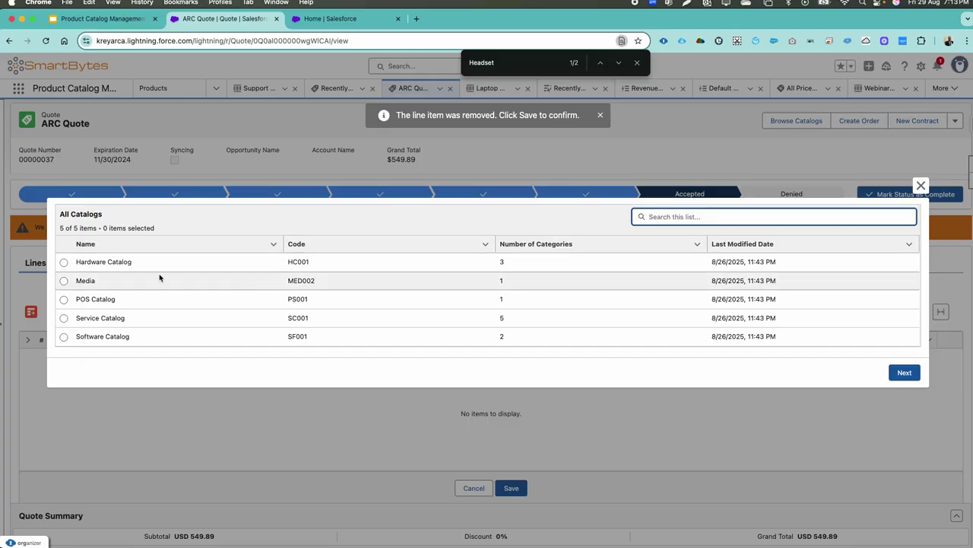
Open the Hardware Catalog for the ARC Quote and select Webinar Derived Price
left_click(64, 261)
left_click(903, 373)
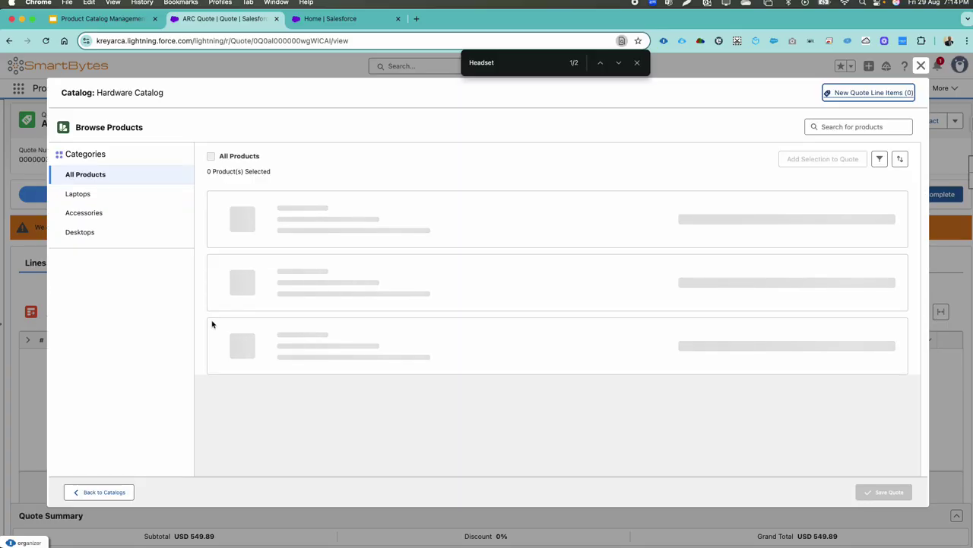
scroll(264, 316, "down", 10)
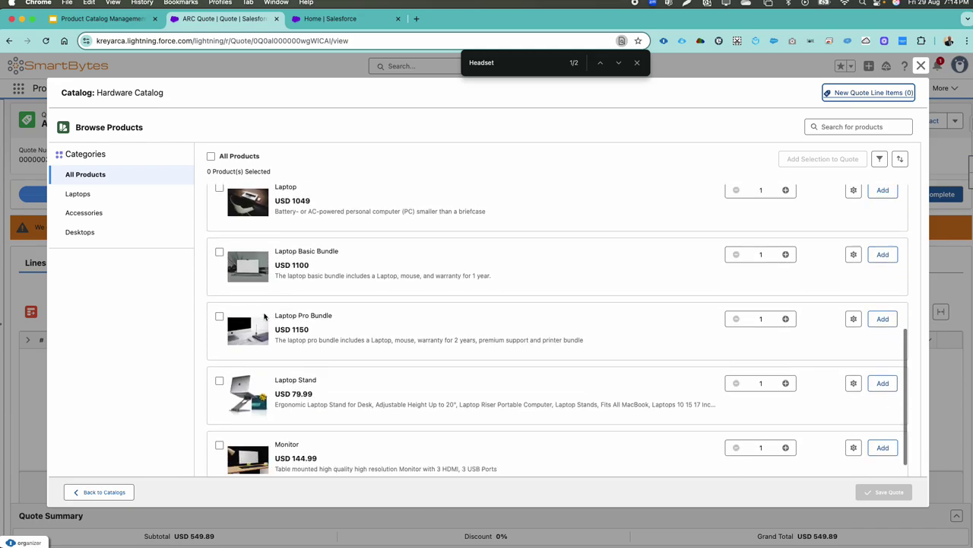
scroll(251, 370, "down", 5)
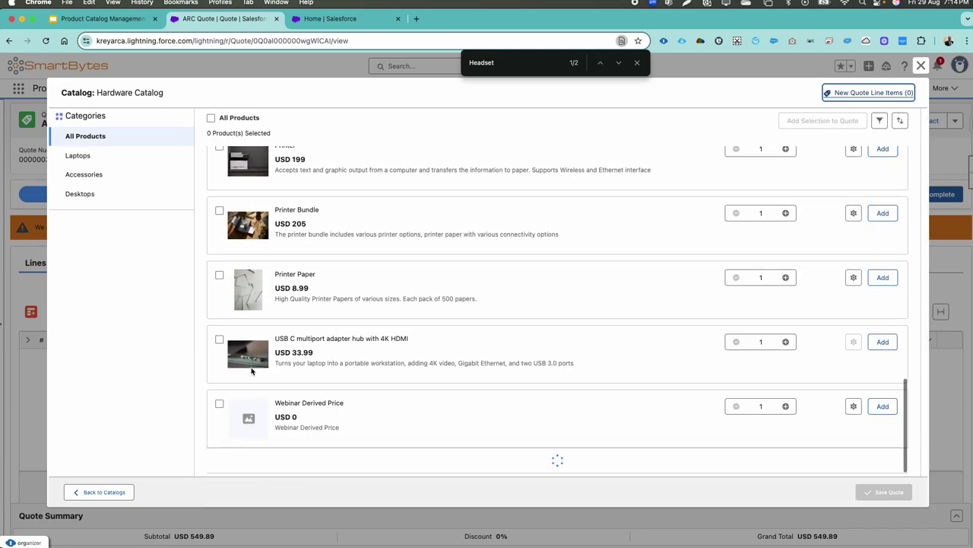
left_click(216, 428)
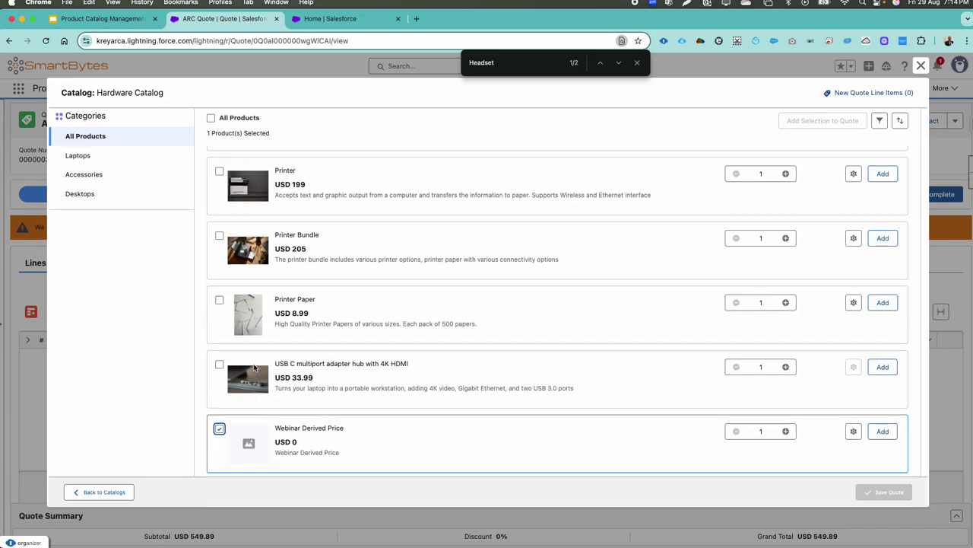
Select the Headset alongside Webinar Derived Price, add both products to the ARC Quote and save it
left_click(304, 20)
left_click(251, 18)
scroll(271, 334, "up", 10)
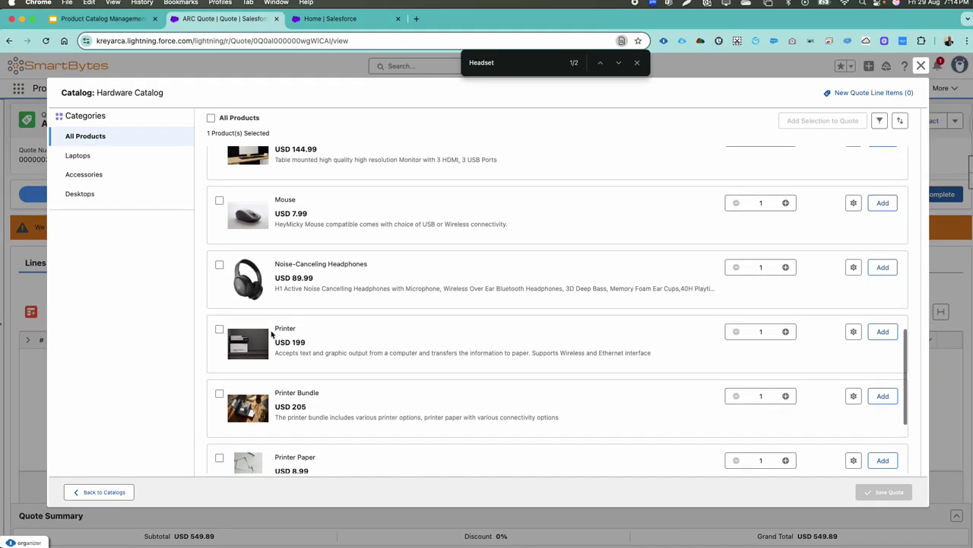
scroll(271, 334, "up", 5)
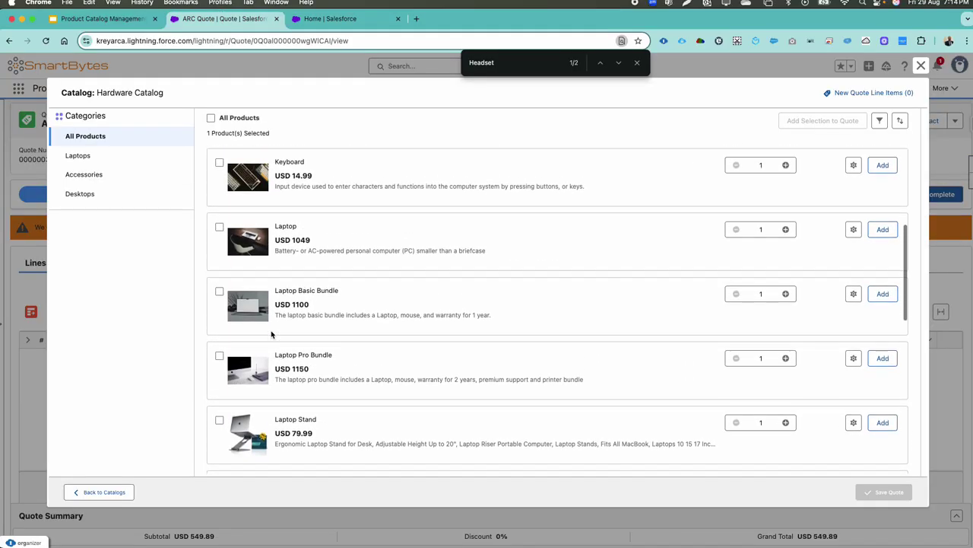
left_click(219, 215)
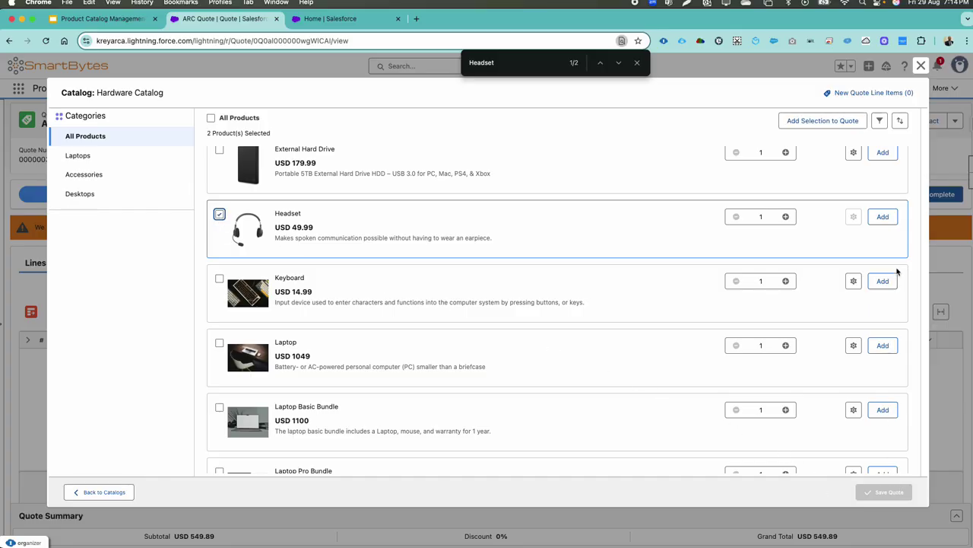
left_click(842, 121)
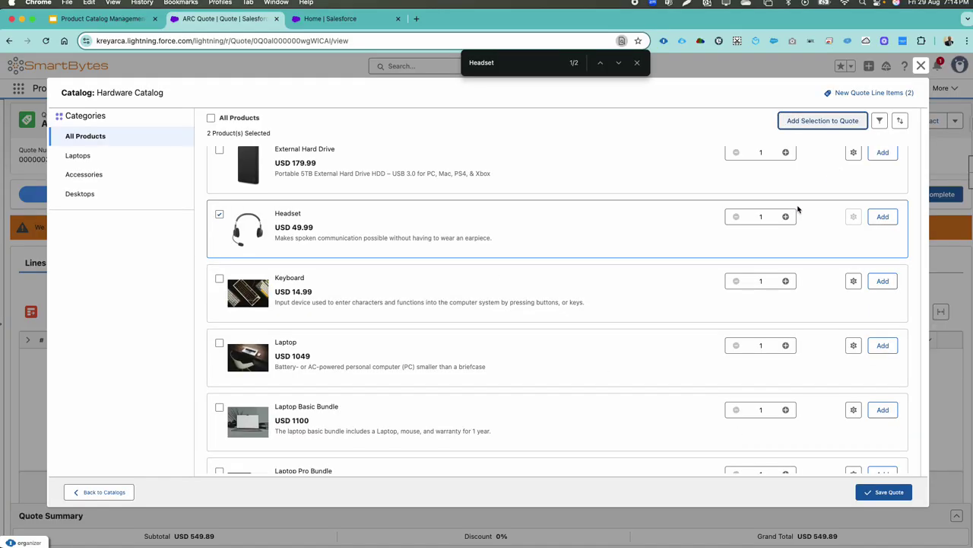
left_click(885, 492)
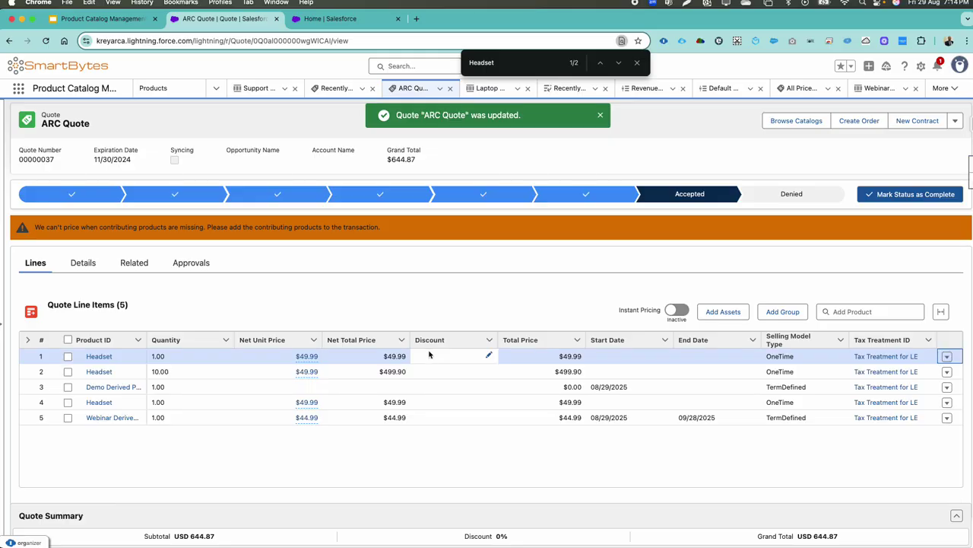
Check the net unit price calculation details of the Demo Derived Price quote line
left_click(268, 389)
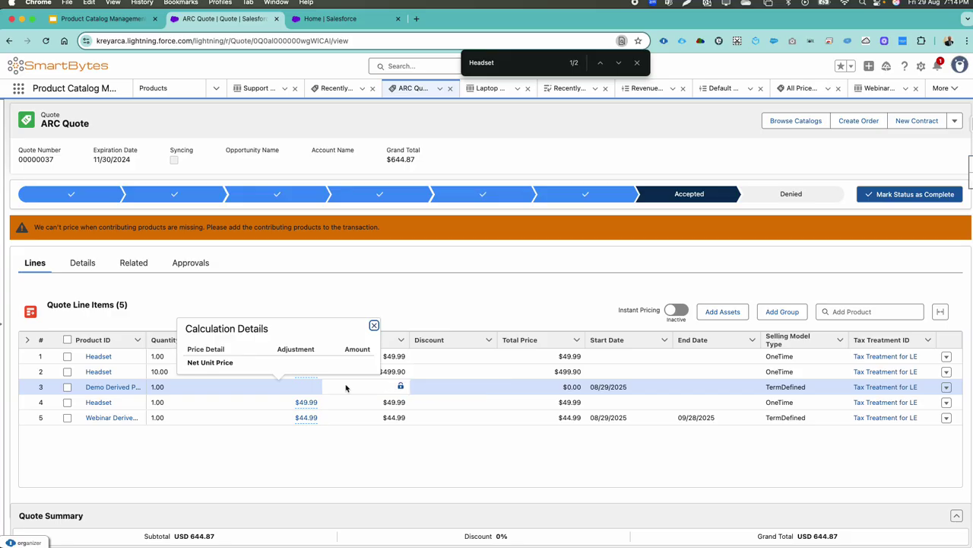
left_click(346, 388)
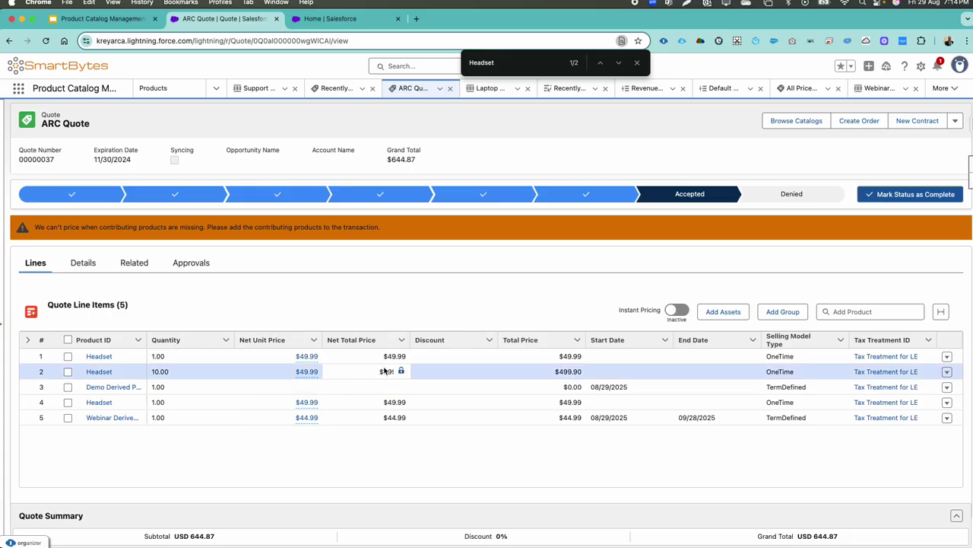
left_click(318, 389)
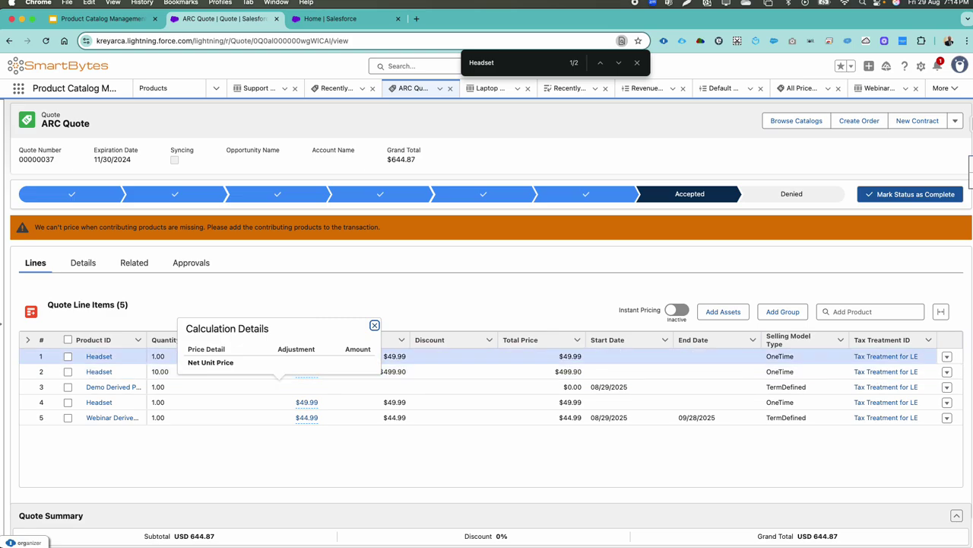
Delete the first two Headset lines from the quote, with quantities 1 and 10
left_click(946, 357)
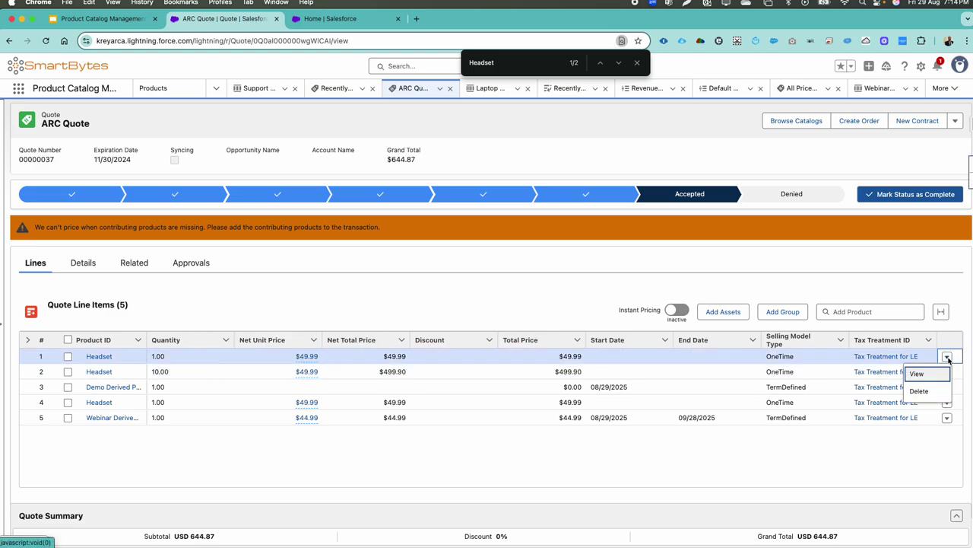
left_click(919, 391)
left_click(672, 339)
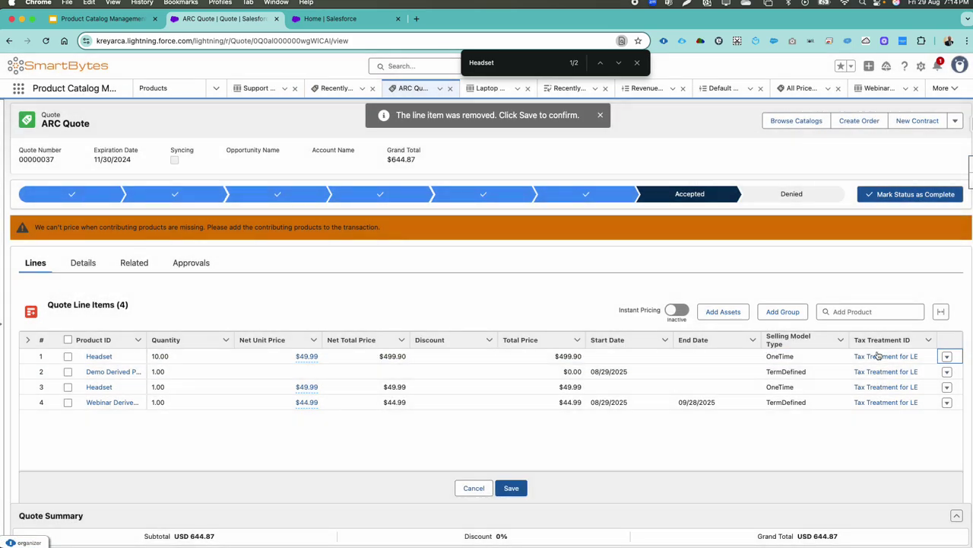
left_click(947, 357)
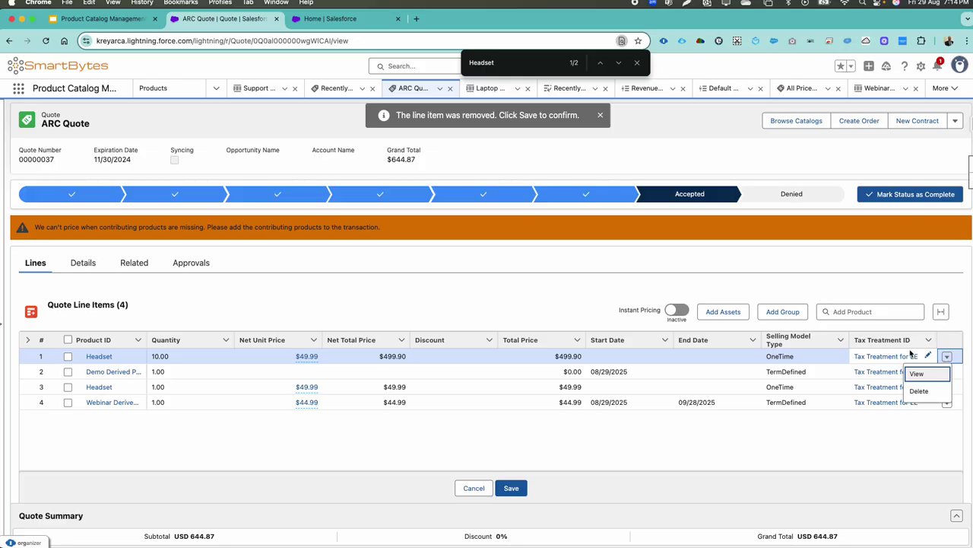
left_click(918, 391)
left_click(684, 340)
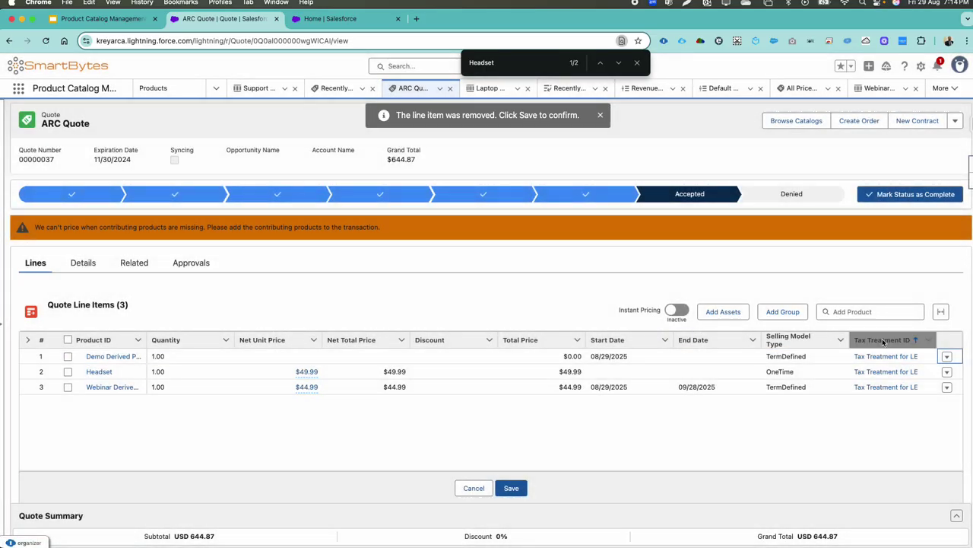
Delete the Demo Derived Price line and save the quote
left_click(947, 356)
left_click(920, 408)
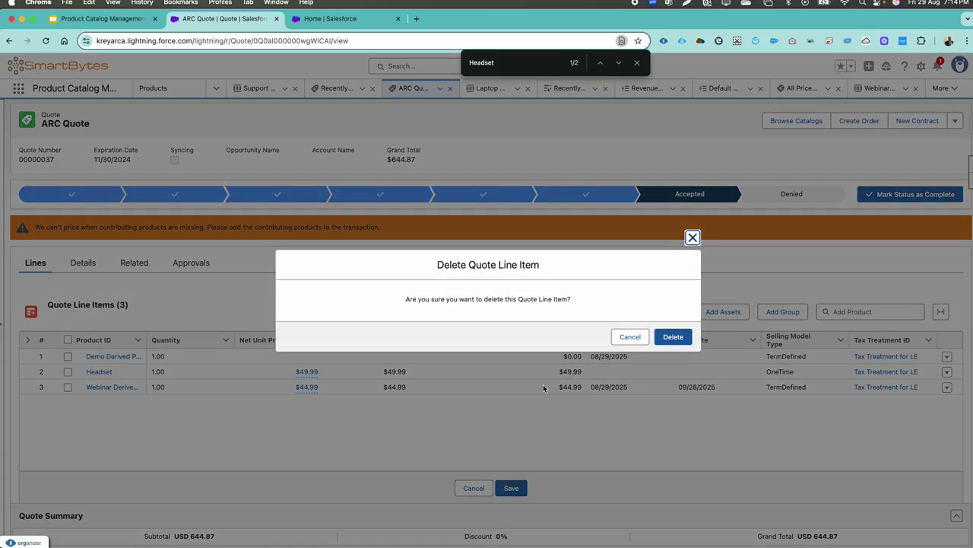
left_click(676, 336)
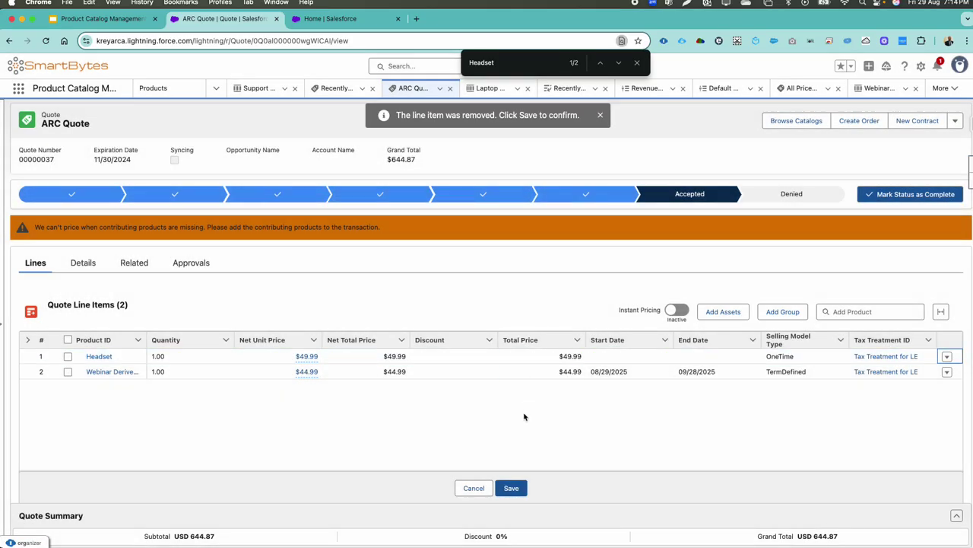
left_click(512, 488)
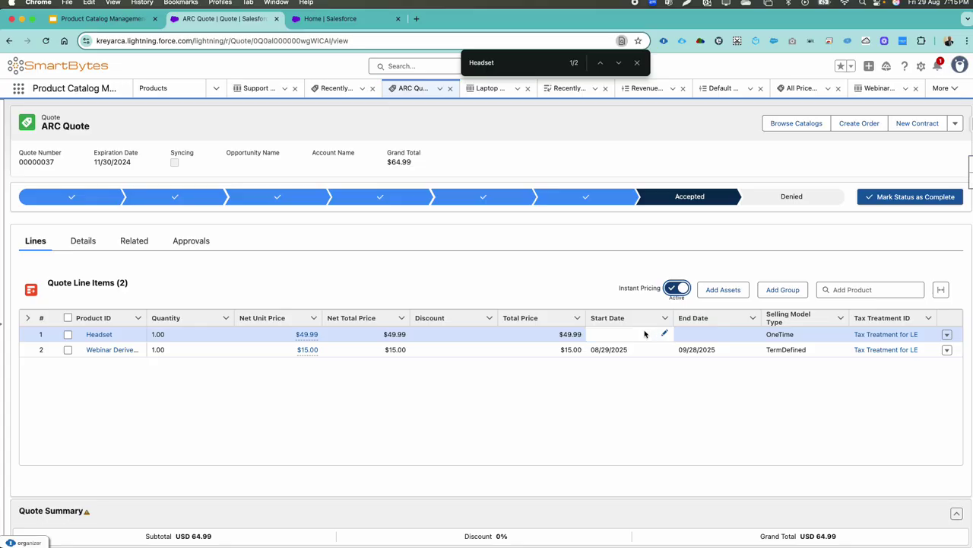
Check the Headset line's price calculation, and look at the Webinar Derived Price and Demo Derived Price product records
left_click(307, 334)
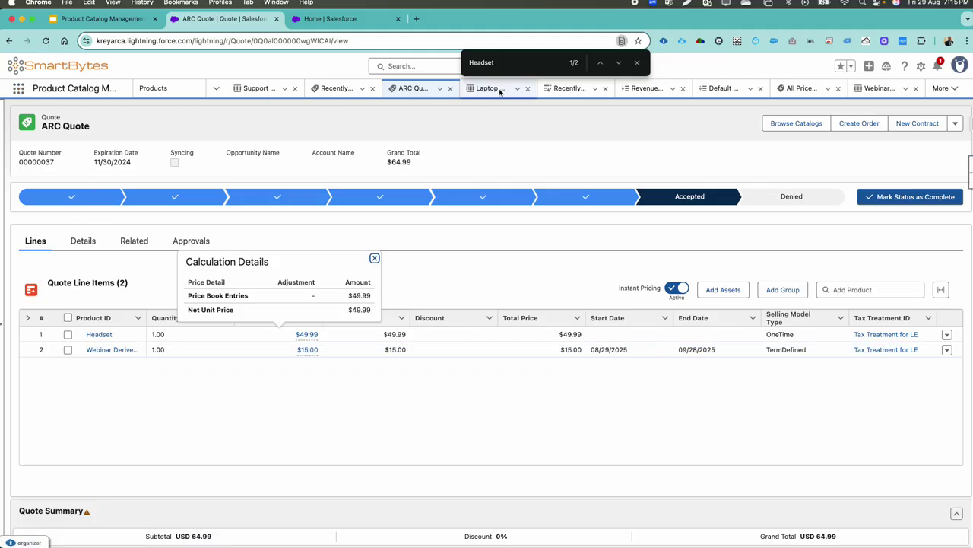
left_click(878, 89)
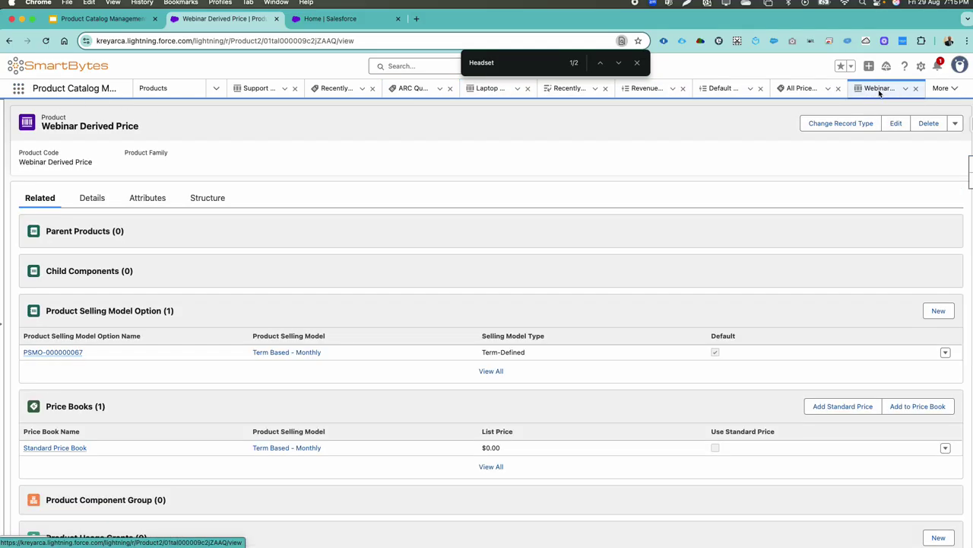
left_click(948, 88)
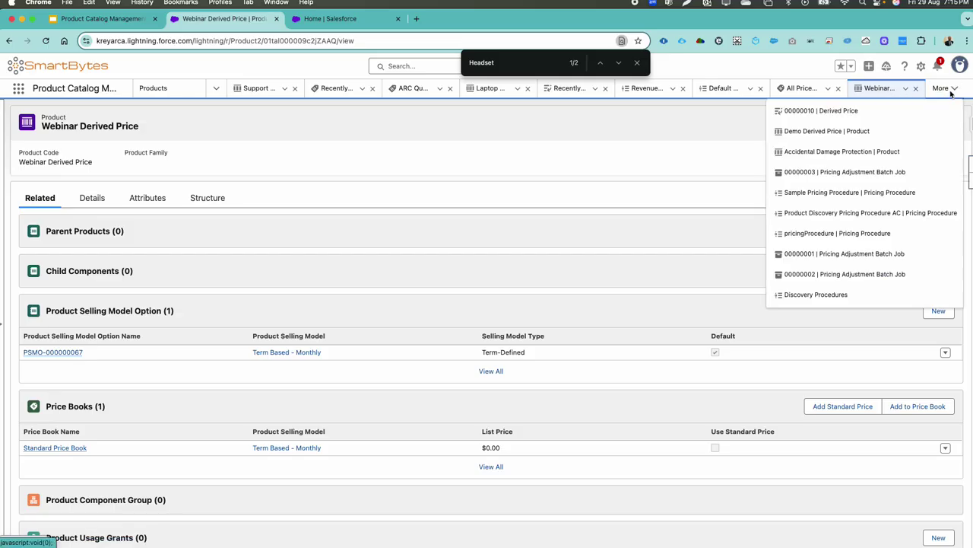
left_click(865, 131)
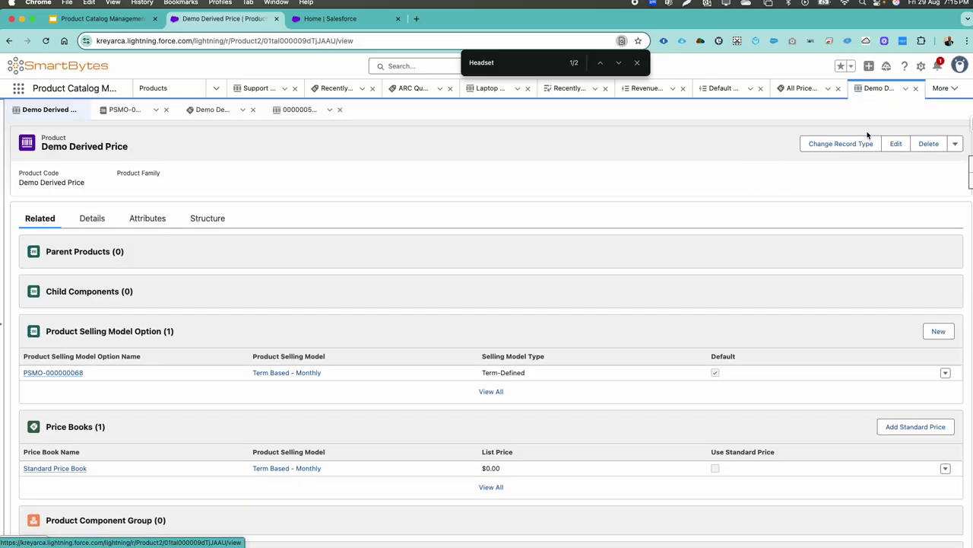
left_click(947, 89)
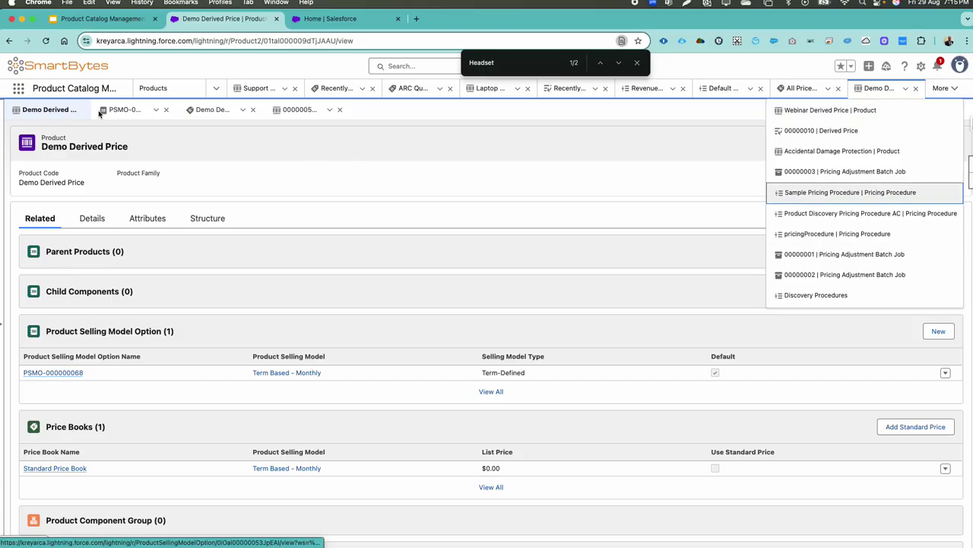
Find the Derived Prices list and open record 00000009
left_click(18, 88)
type("d")
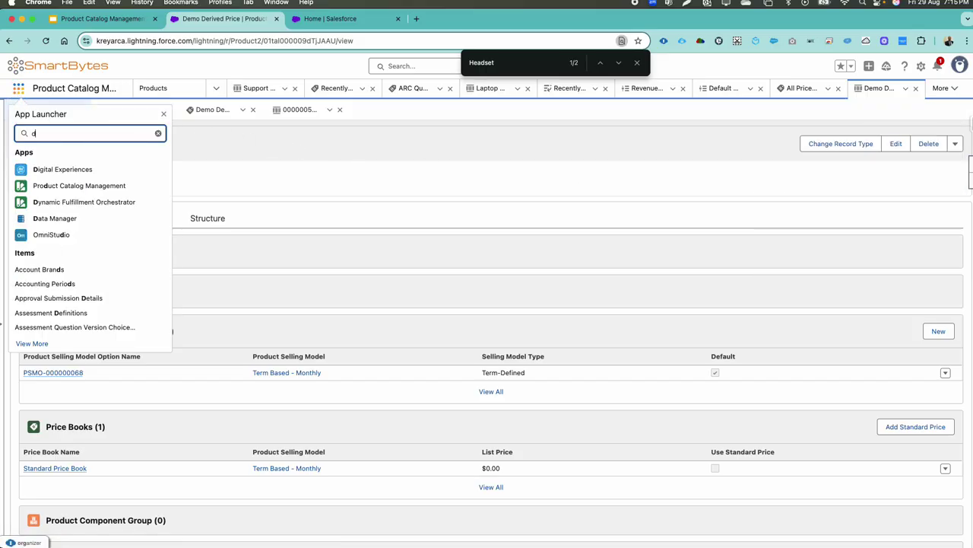
type("er")
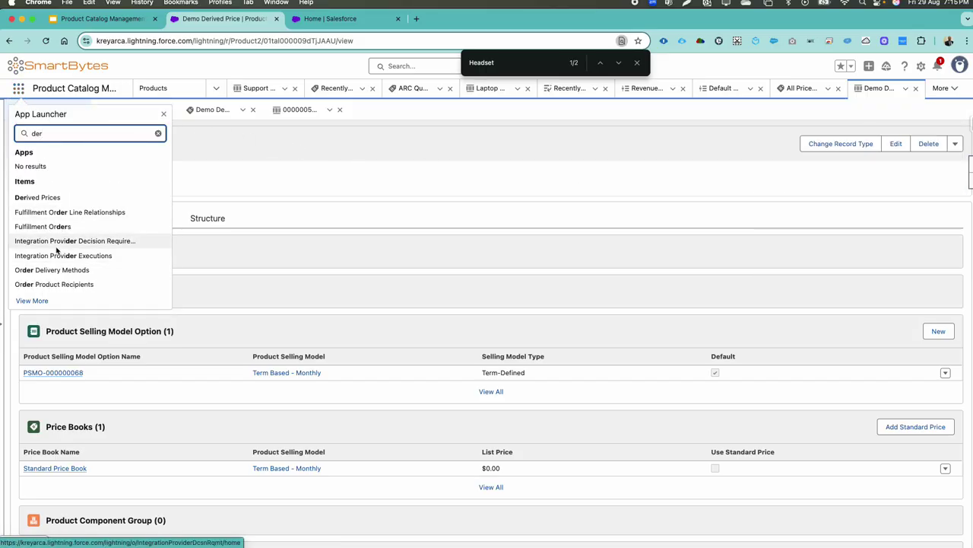
type("iv")
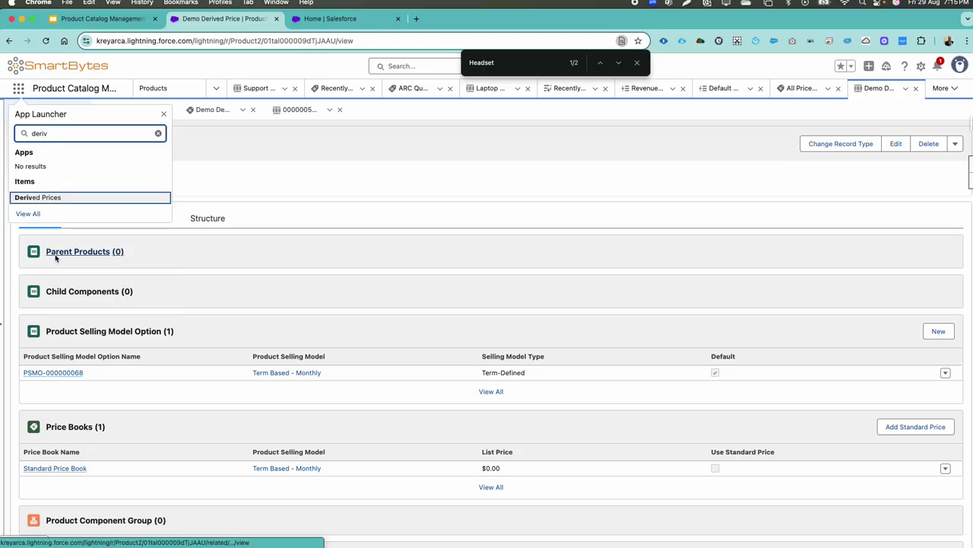
left_click(55, 200)
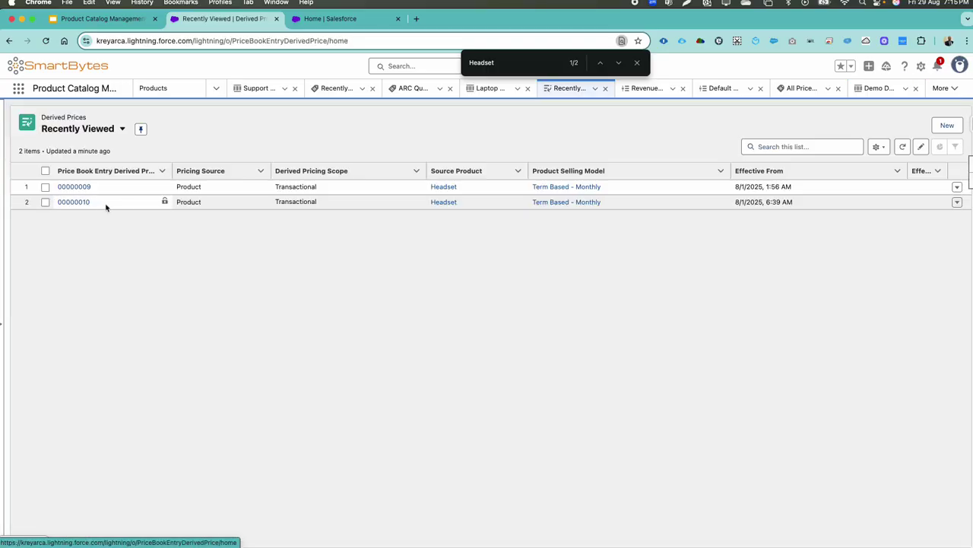
left_click(73, 187)
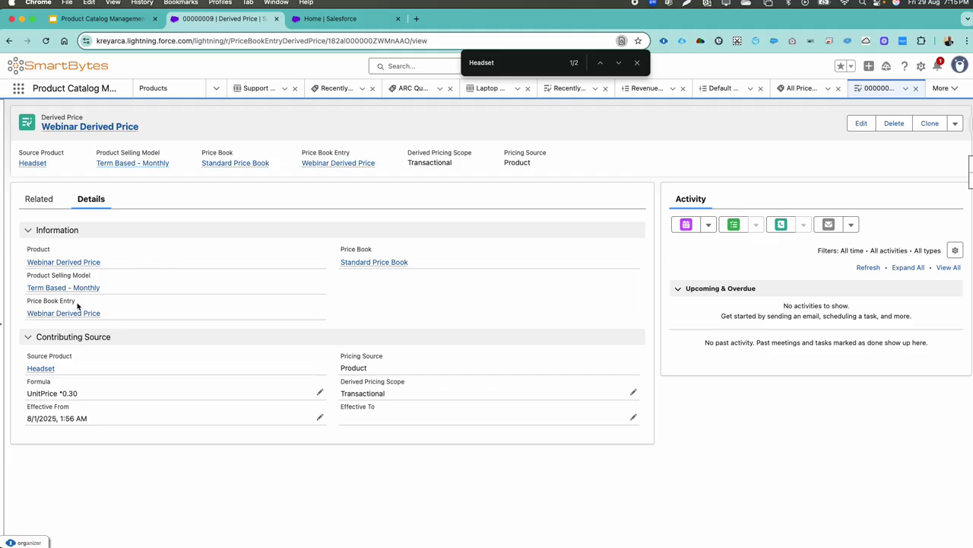
Review the source product, derived pricing scope and formula of the Webinar Derived Price record
left_click_drag(72, 369, 24, 365)
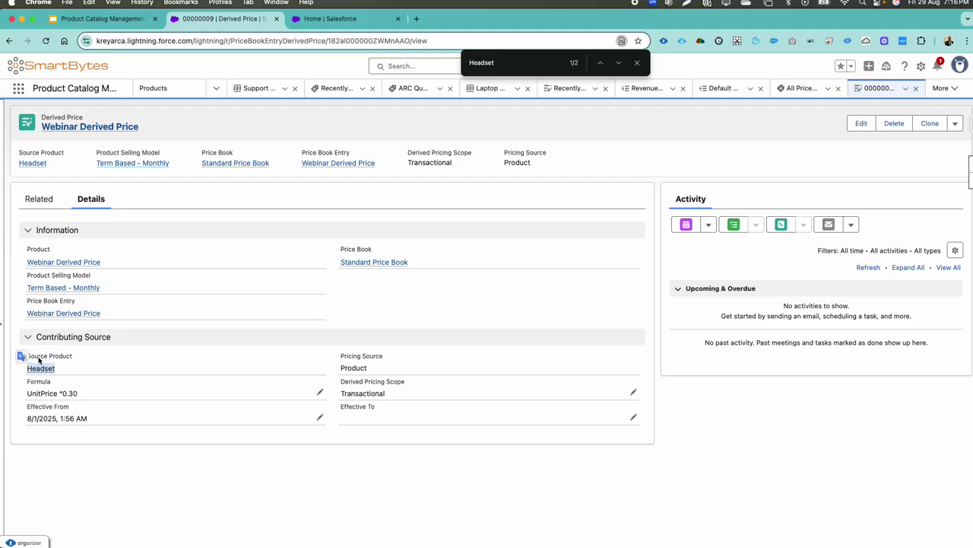
left_click_drag(366, 368, 406, 383)
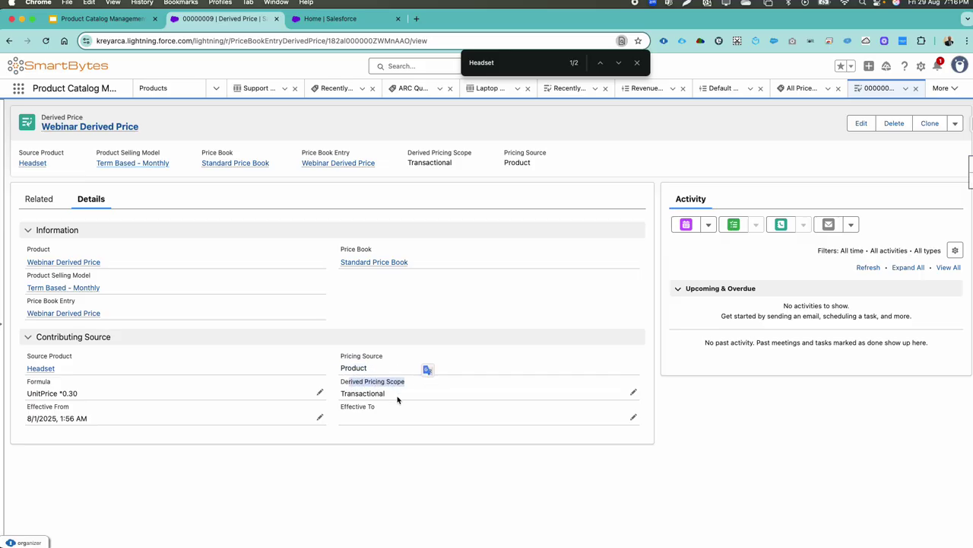
left_click_drag(78, 393, 27, 393)
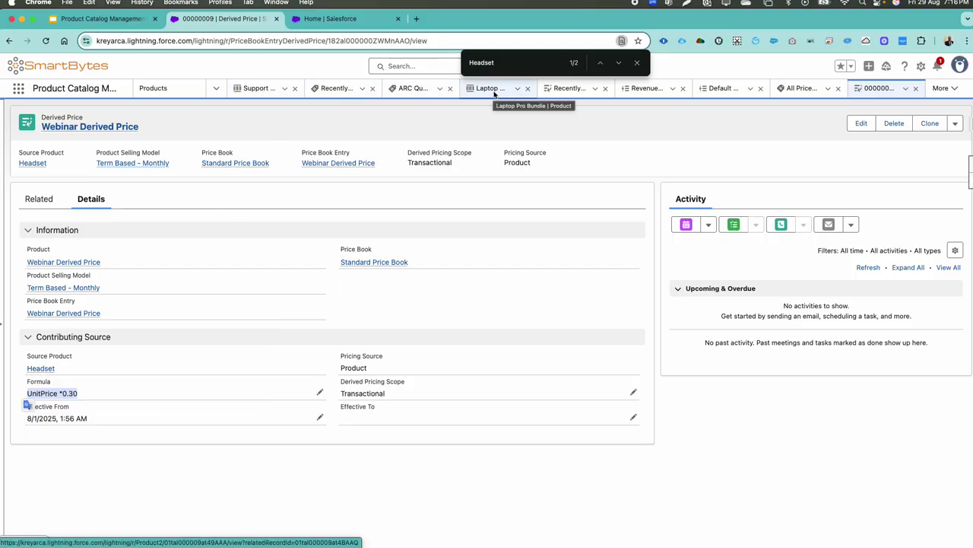
Check the Webinar Derived Price line's calculation details in the ARC Quote and switch to the Product Catalog Management presentation in Google Slides
left_click(417, 88)
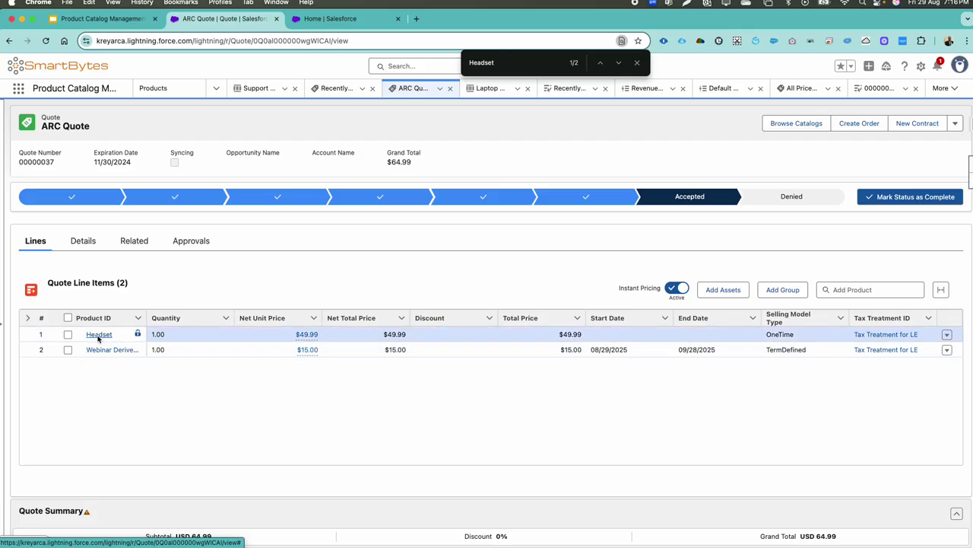
left_click(303, 349)
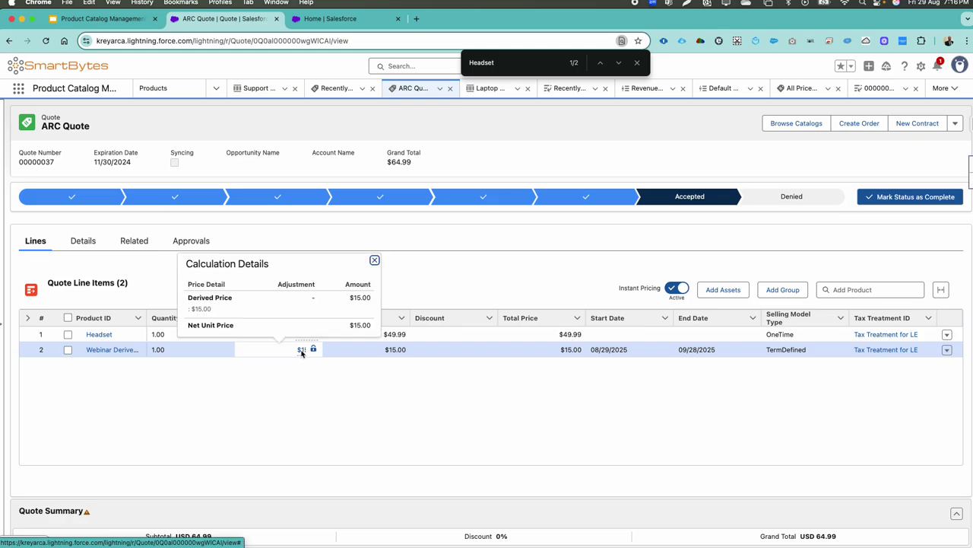
left_click(130, 24)
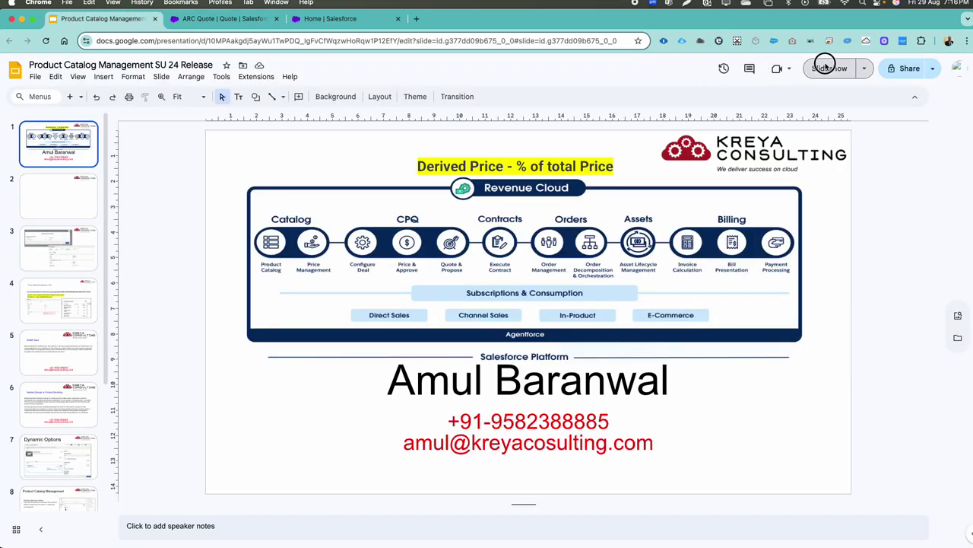